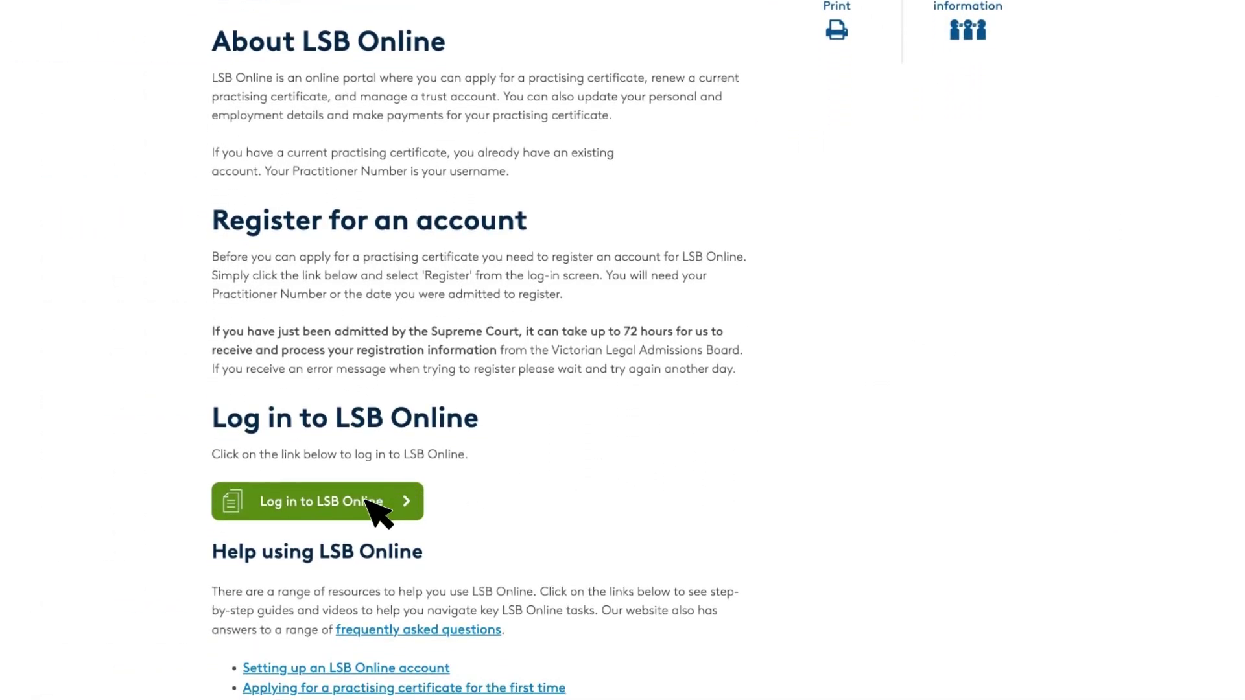
Step: Go to the LSB Online login page from the Legal Services Board website
{"action": "left_click", "coordinate": [378, 511]}
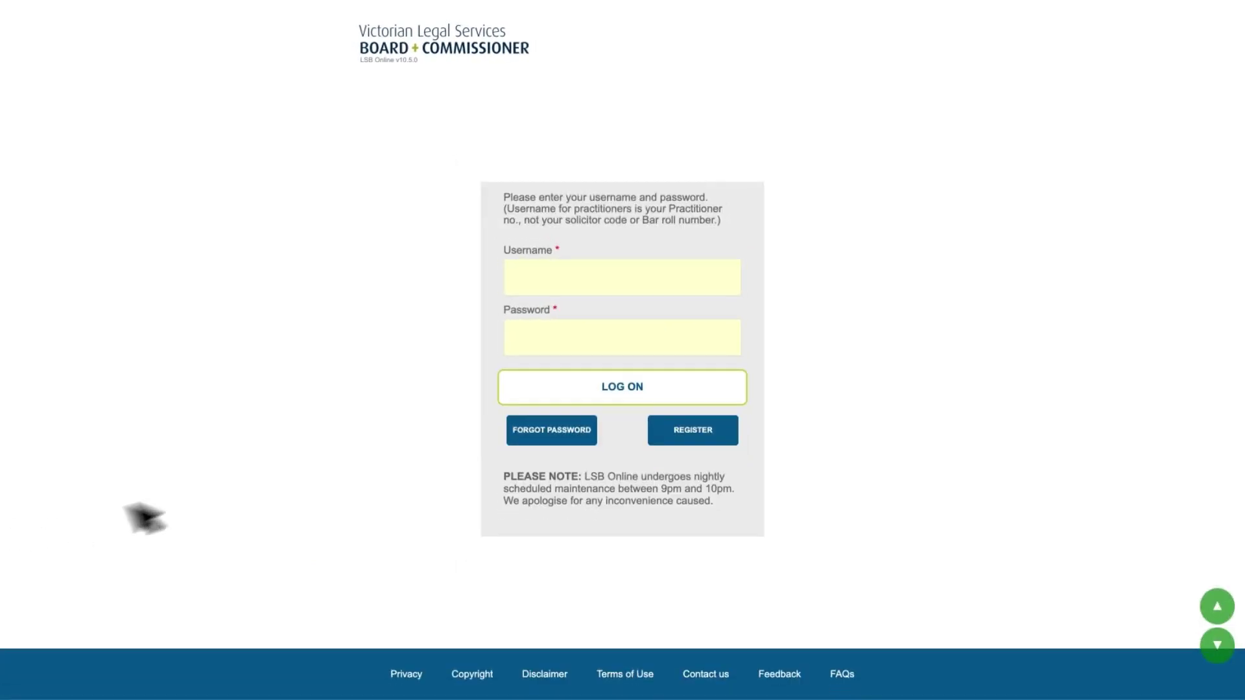
Step: Log in with the account username and password and start a new practising certificate application
{"action": "left_click", "coordinate": [518, 275]}
{"action": "type", "text": "Username"}
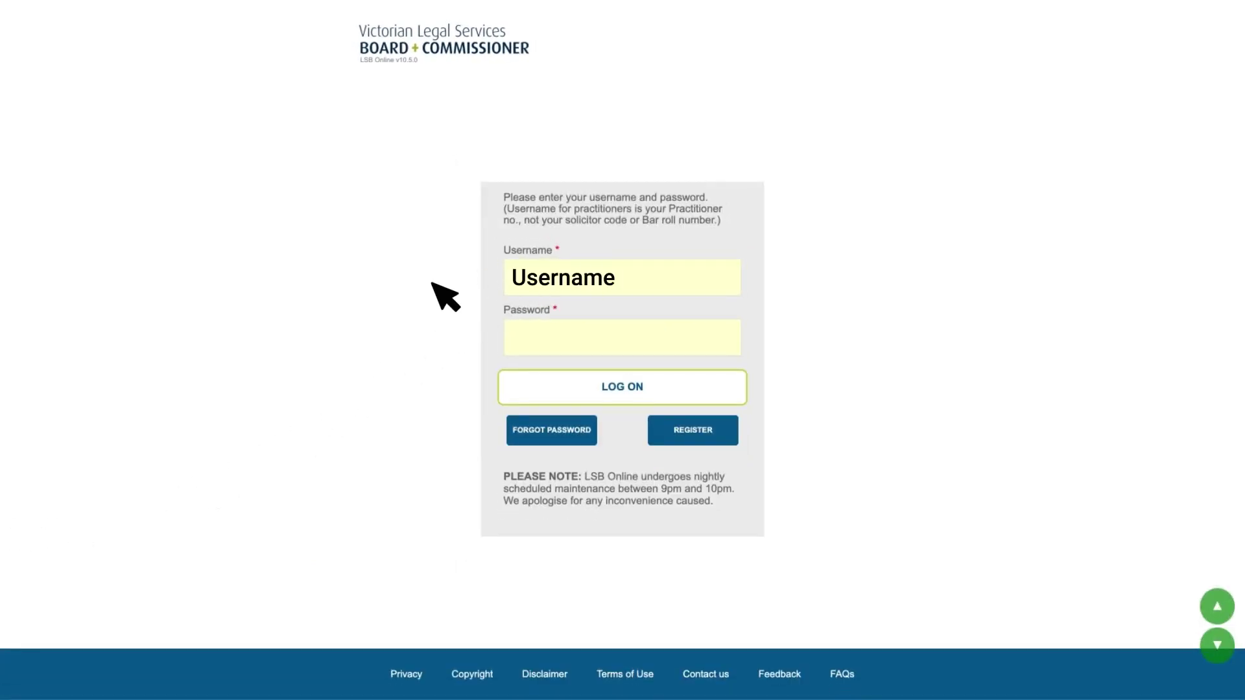
{"action": "left_click", "coordinate": [517, 339]}
{"action": "type", "text": "**************"}
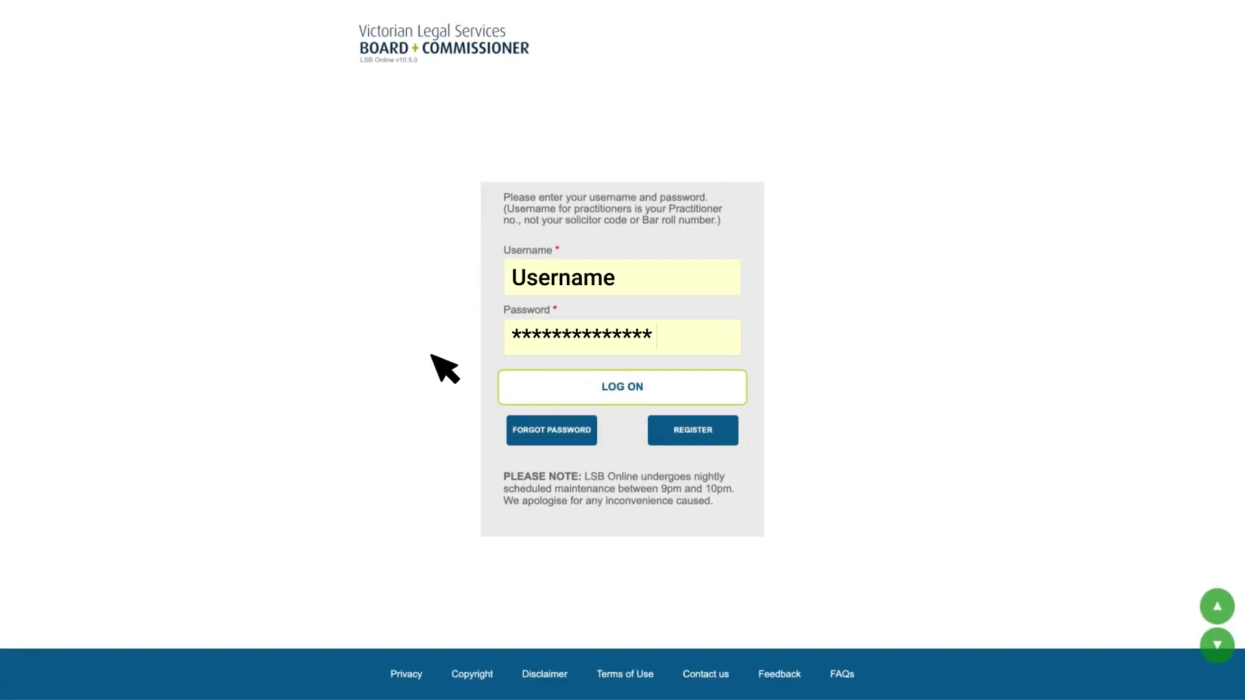
{"action": "left_click", "coordinate": [662, 389]}
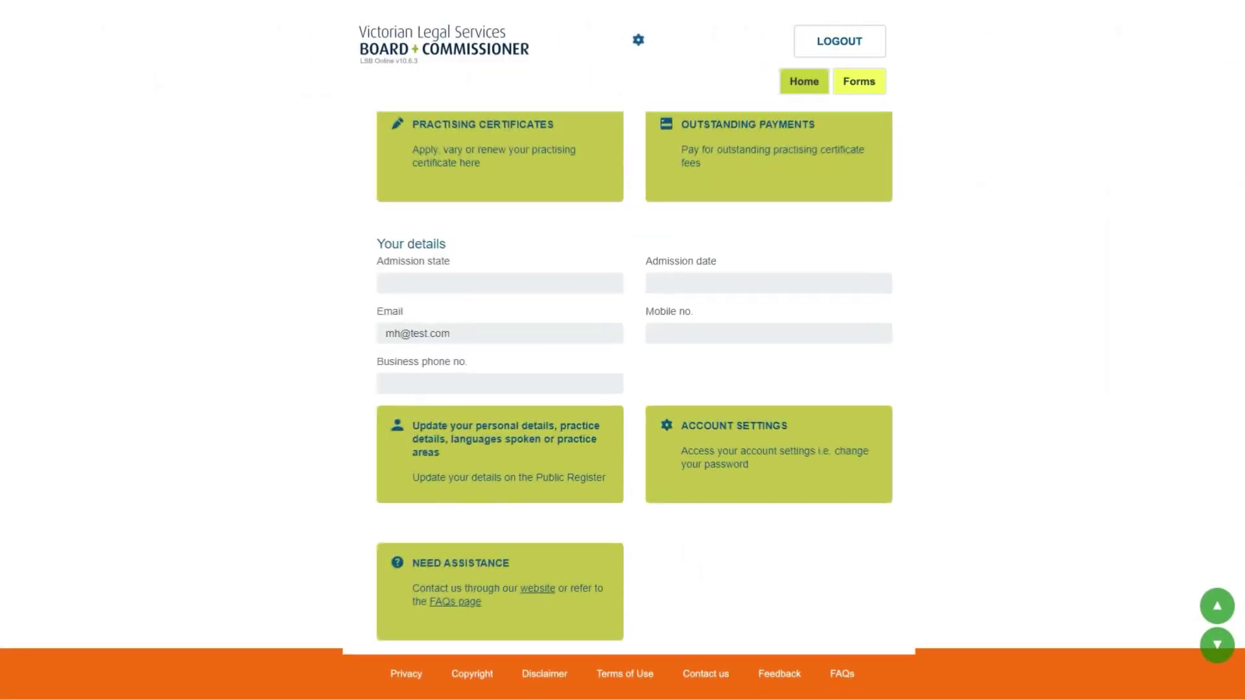
{"action": "left_click", "coordinate": [587, 214]}
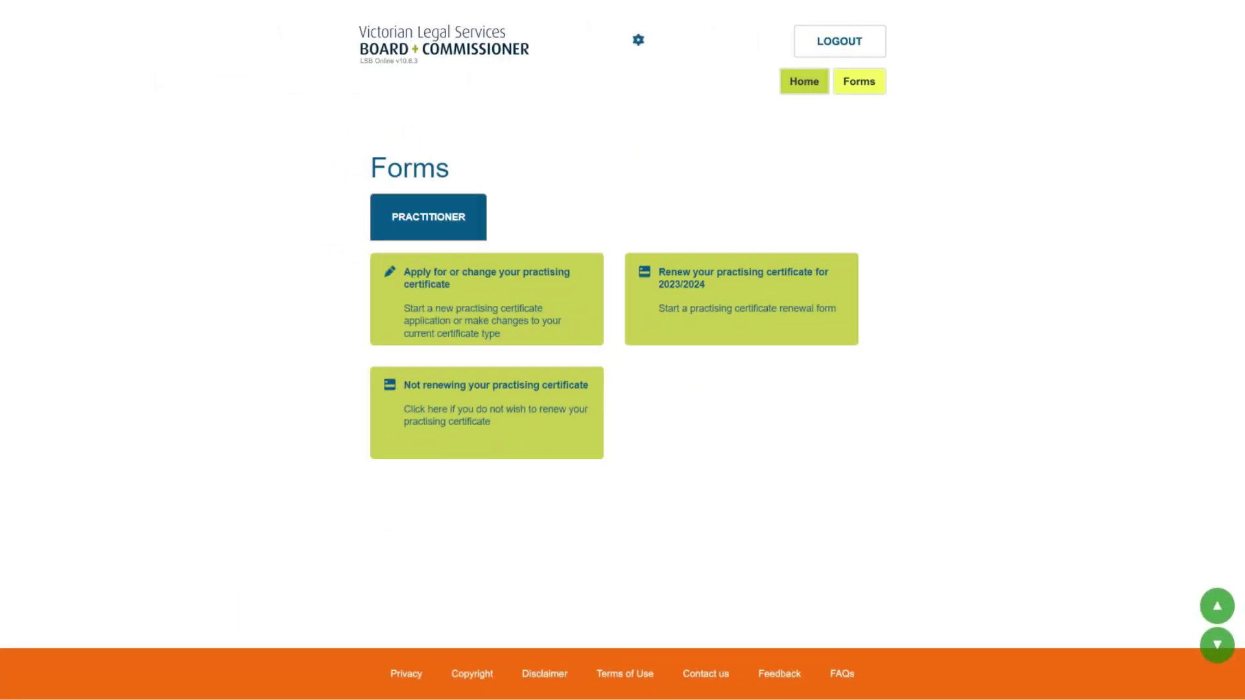
{"action": "left_click", "coordinate": [470, 299]}
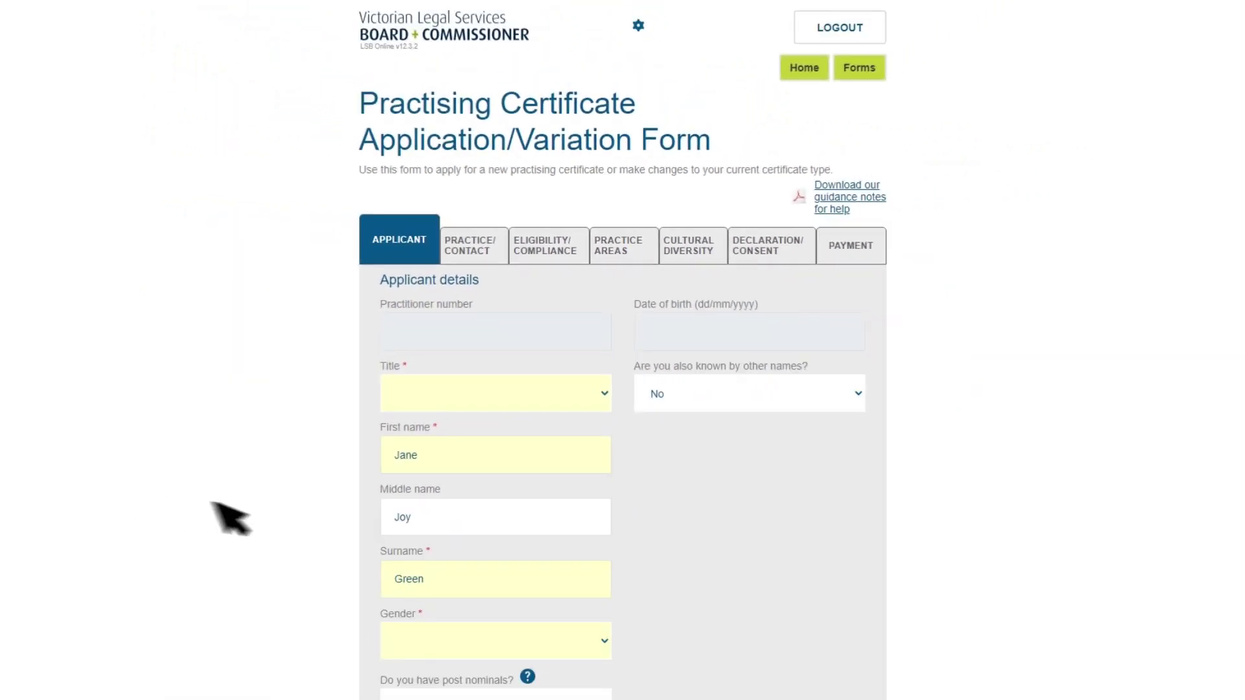
Step: Choose Ms. as the applicant's title and Female as gender, then scroll to the certificate type section
{"action": "left_click", "coordinate": [597, 396]}
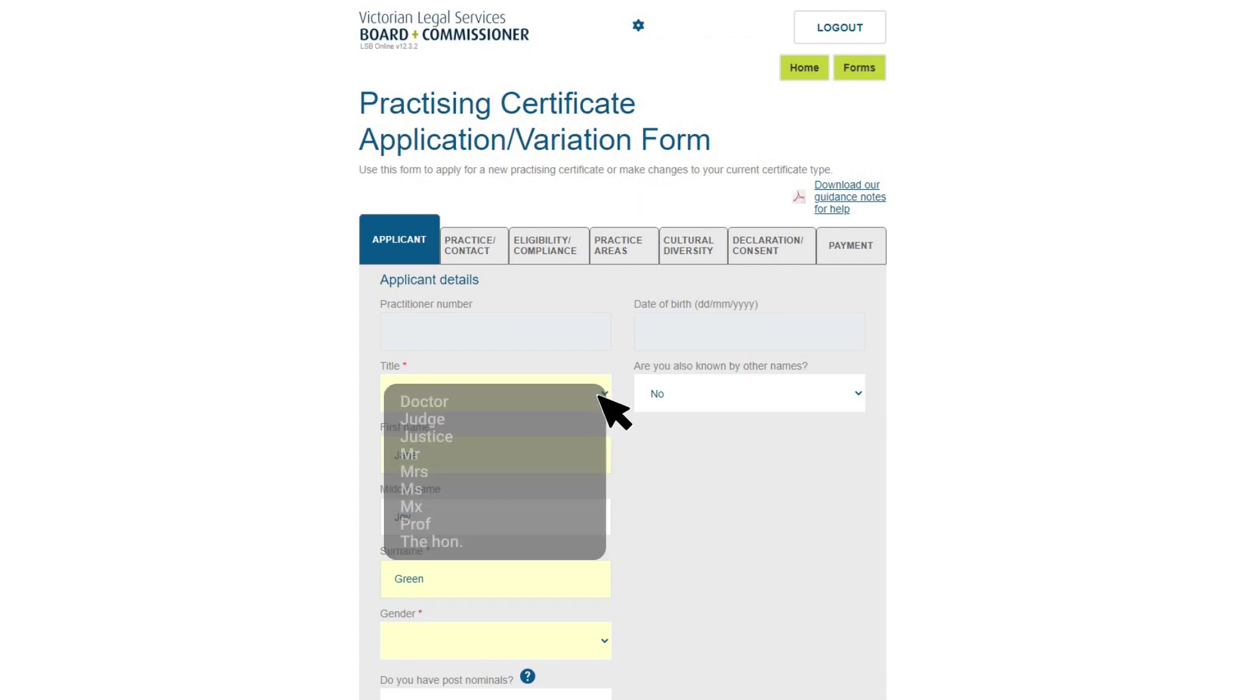
{"action": "left_click", "coordinate": [409, 486]}
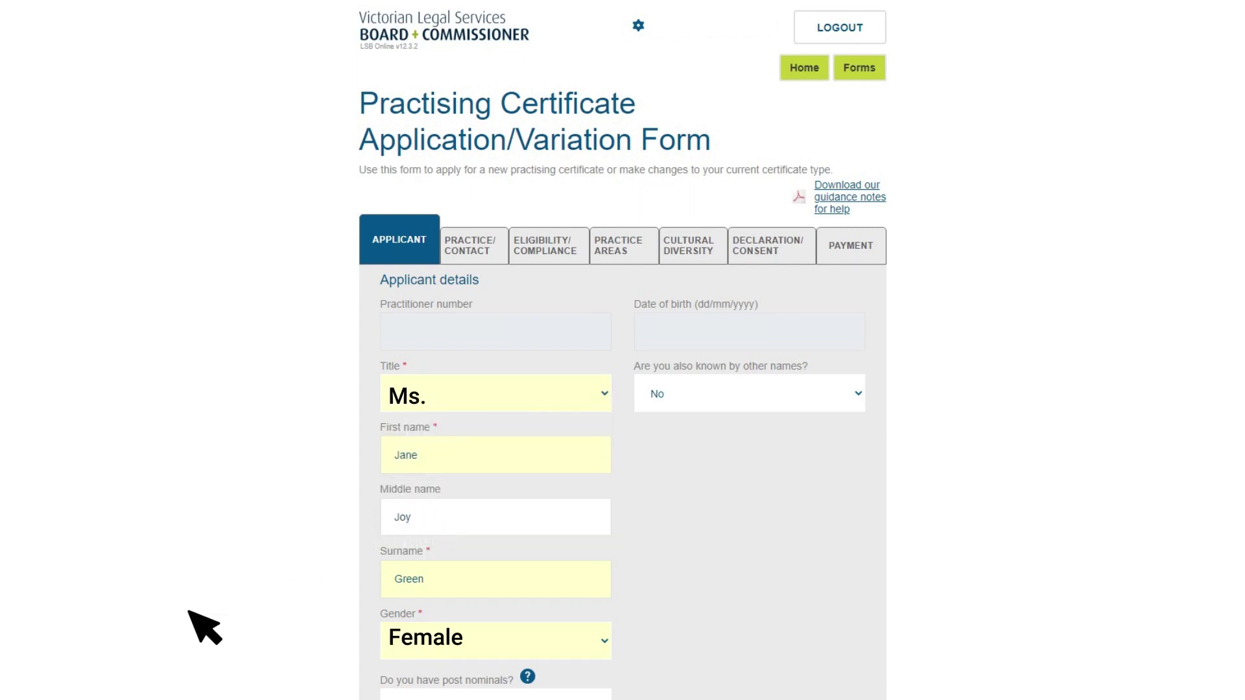
{"action": "scroll", "coordinate": [204, 627], "scroll_direction": "down", "scroll_amount": 10}
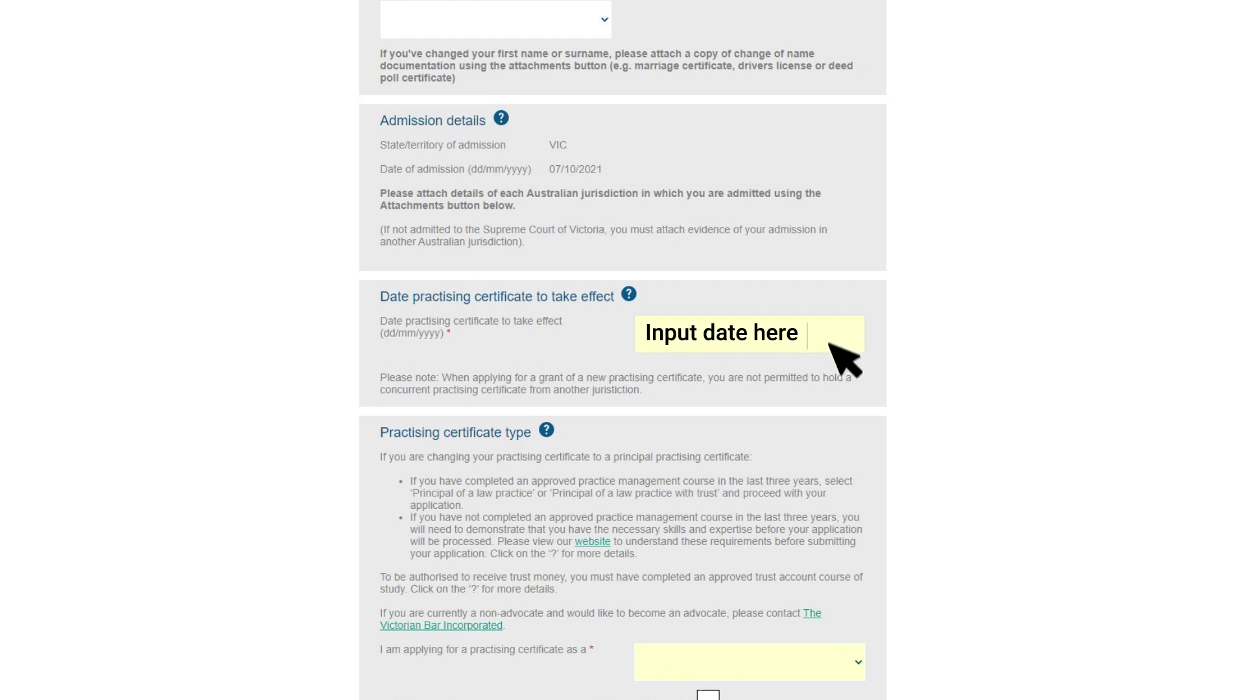
{"action": "scroll", "coordinate": [849, 422], "scroll_direction": "down", "scroll_amount": 3}
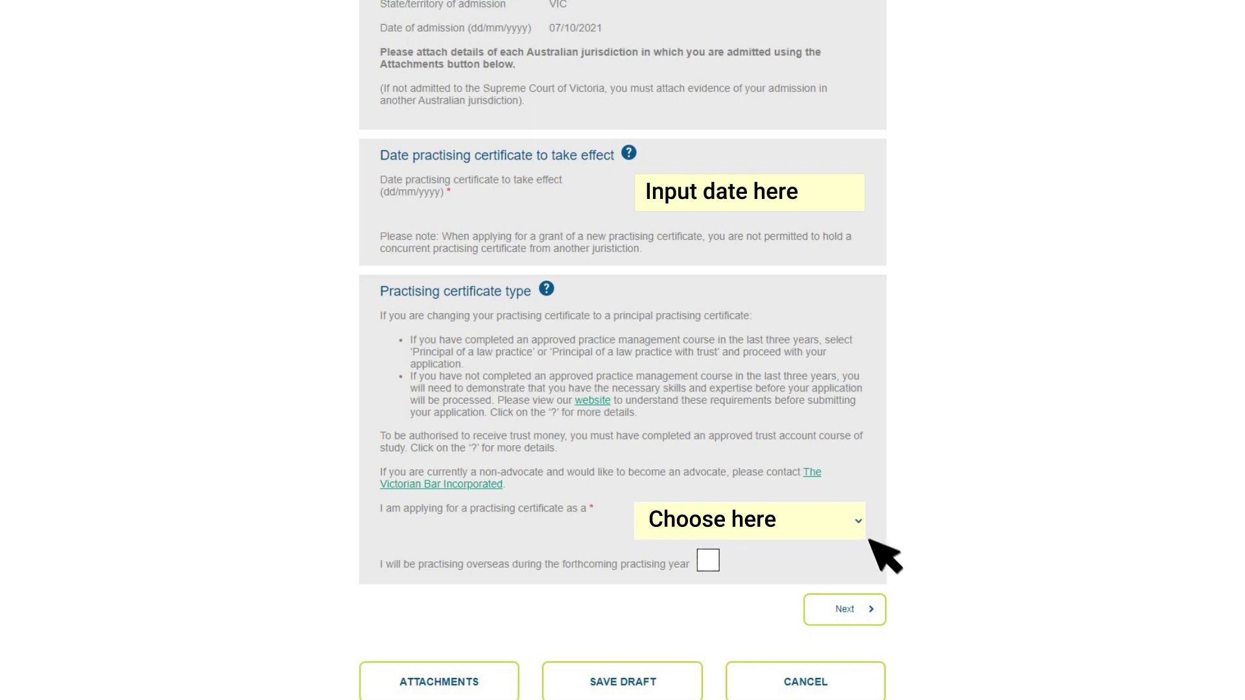
Step: Move to the Practice/Contact tab and scroll through current practices and address for service
{"action": "left_click", "coordinate": [880, 610]}
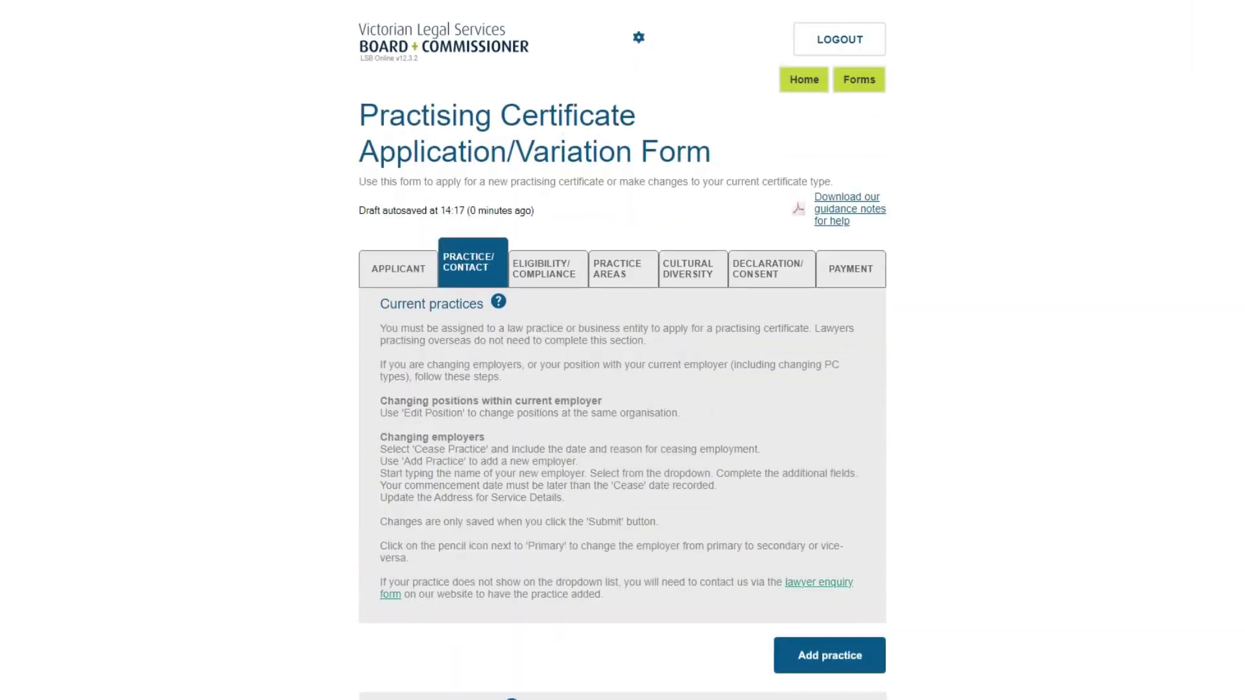
{"action": "scroll", "coordinate": [622, 350], "scroll_direction": "down", "scroll_amount": 1}
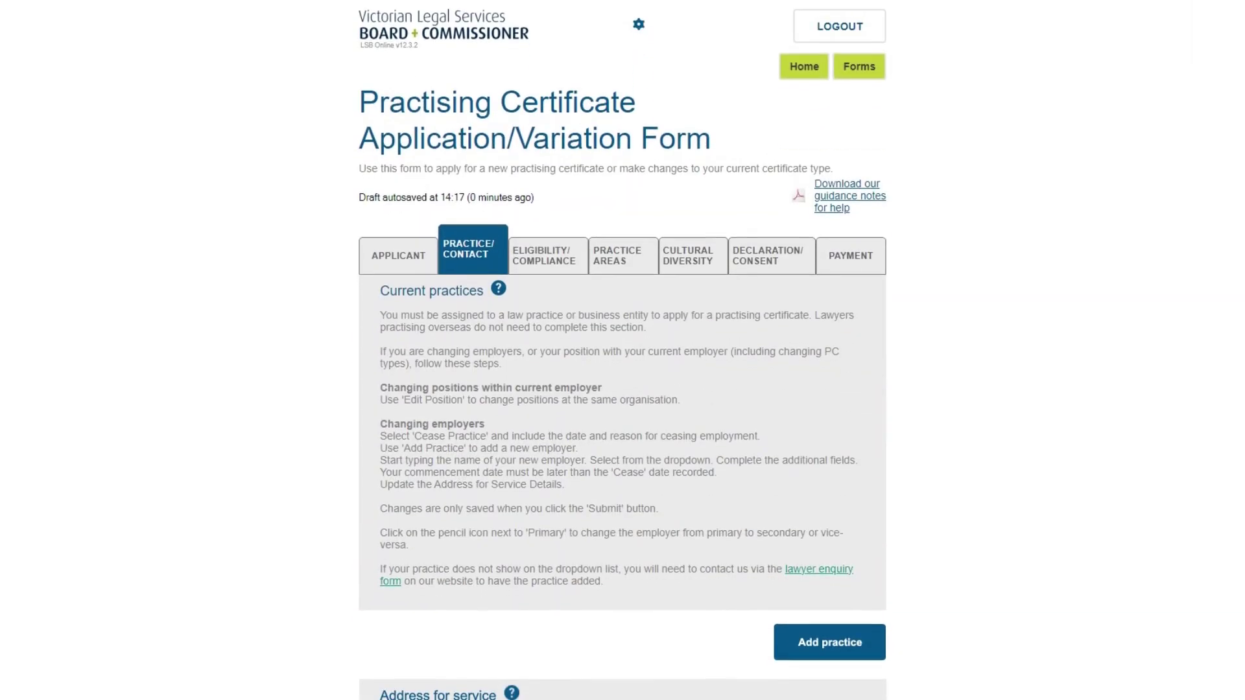
{"action": "scroll", "coordinate": [623, 351], "scroll_direction": "down", "scroll_amount": 2}
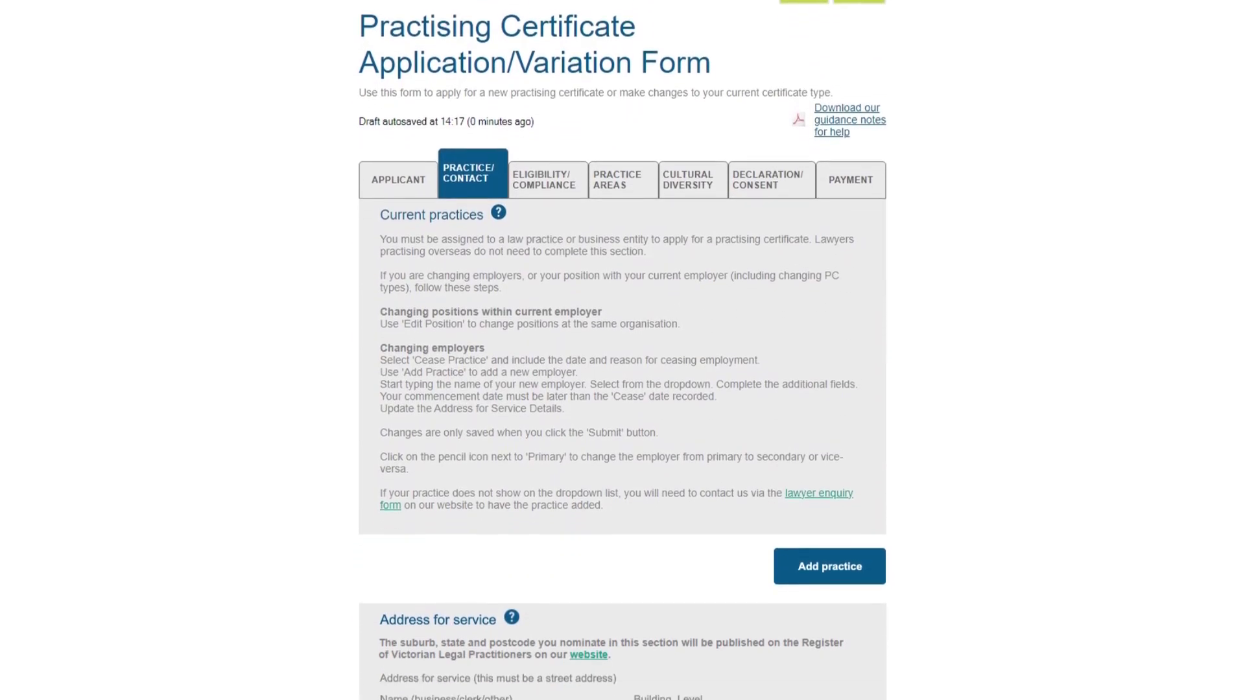
{"action": "scroll", "coordinate": [622, 350], "scroll_direction": "down", "scroll_amount": 2}
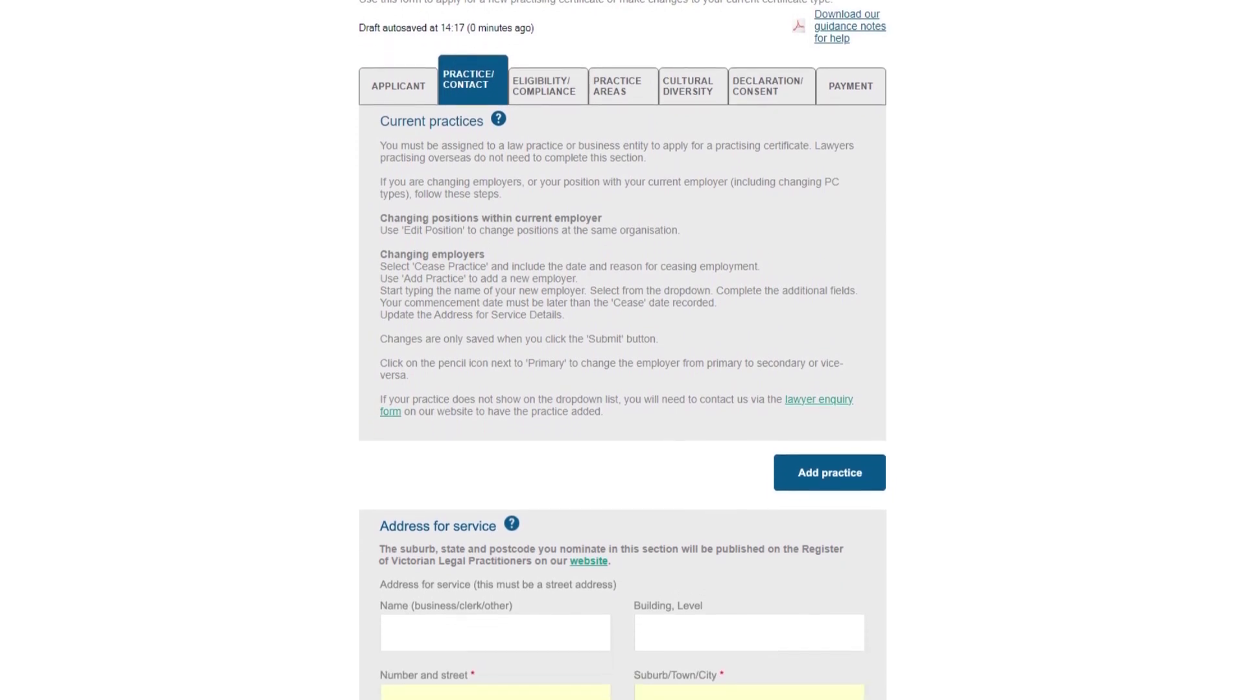
{"action": "scroll", "coordinate": [622, 350], "scroll_direction": "down", "scroll_amount": 1}
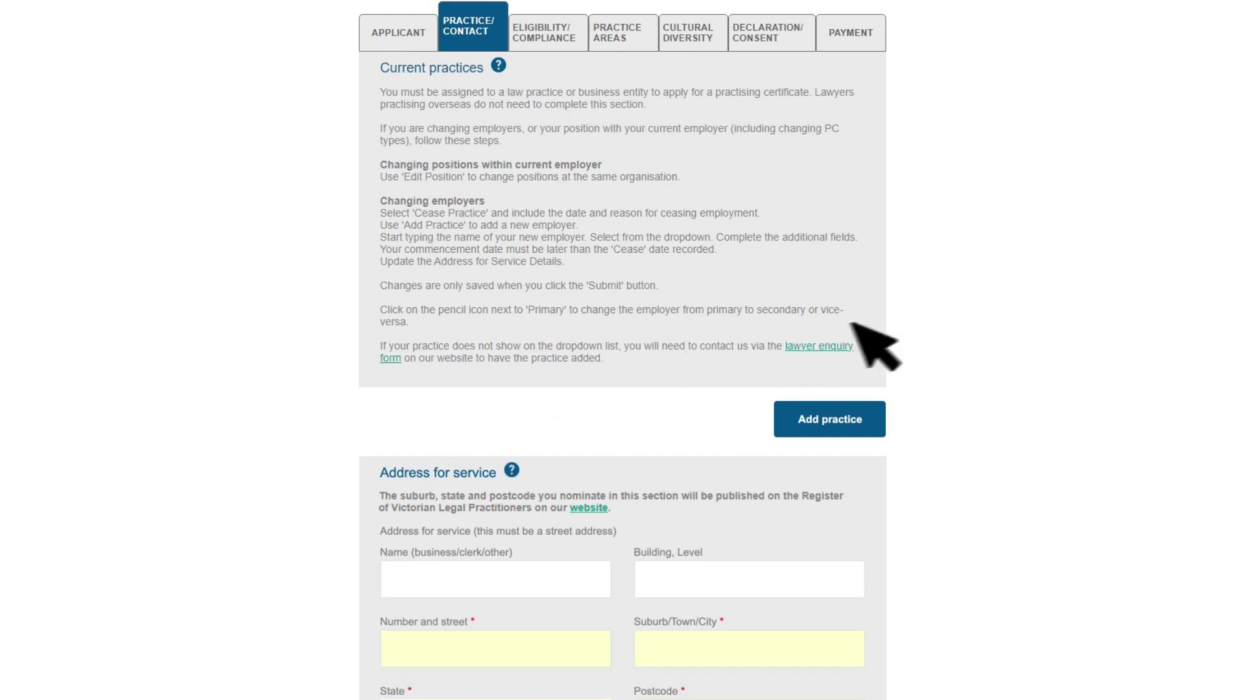
Step: Add Potter Legal as a practice, filling in position type, primary place and commencement date
{"action": "left_click", "coordinate": [830, 419]}
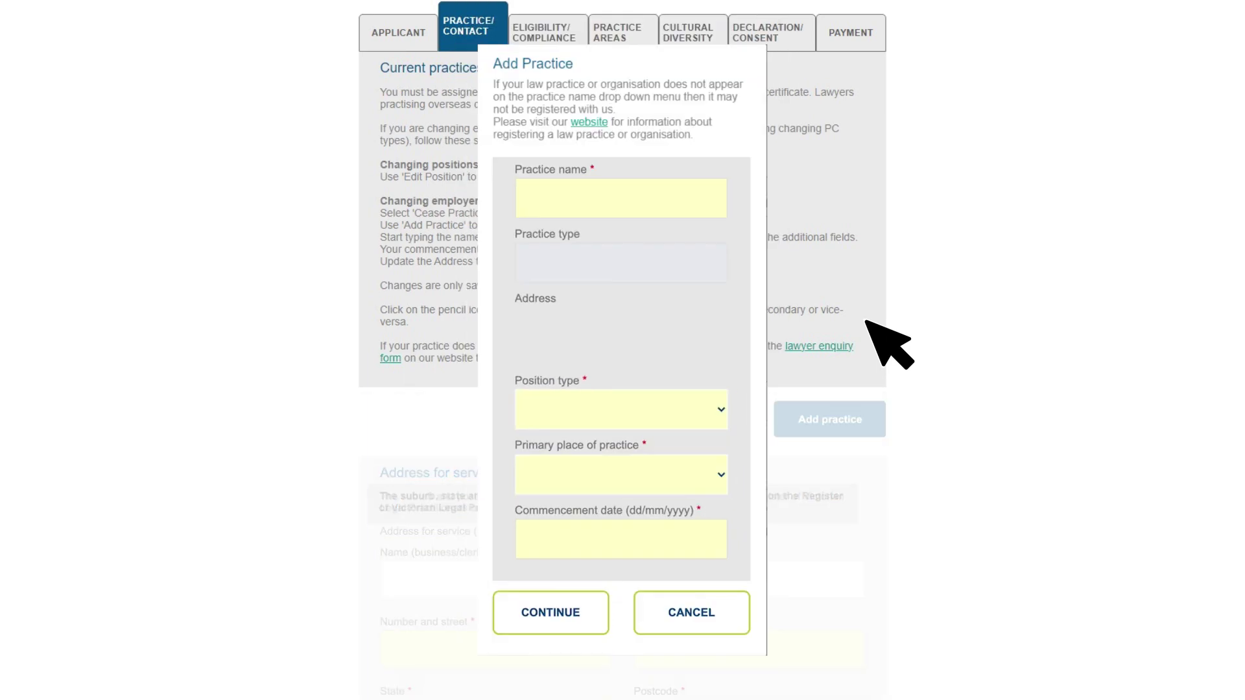
{"action": "left_click", "coordinate": [714, 195]}
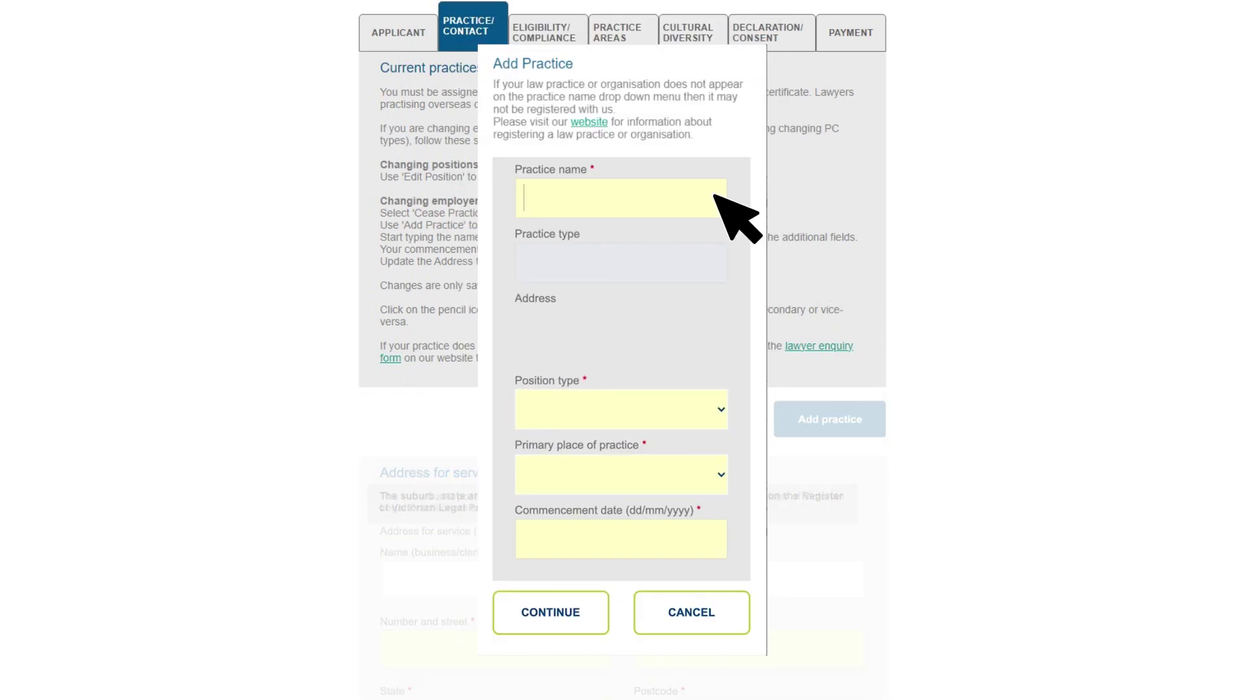
{"action": "type", "text": "Potter"}
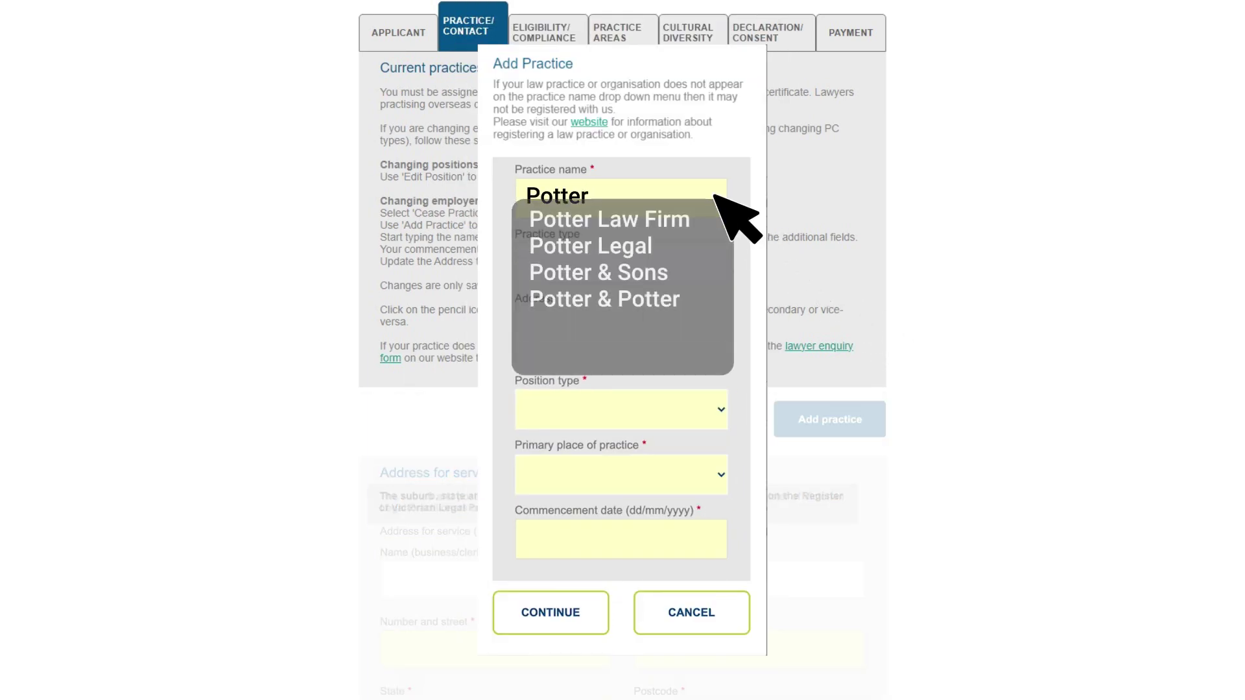
{"action": "left_click", "coordinate": [642, 243]}
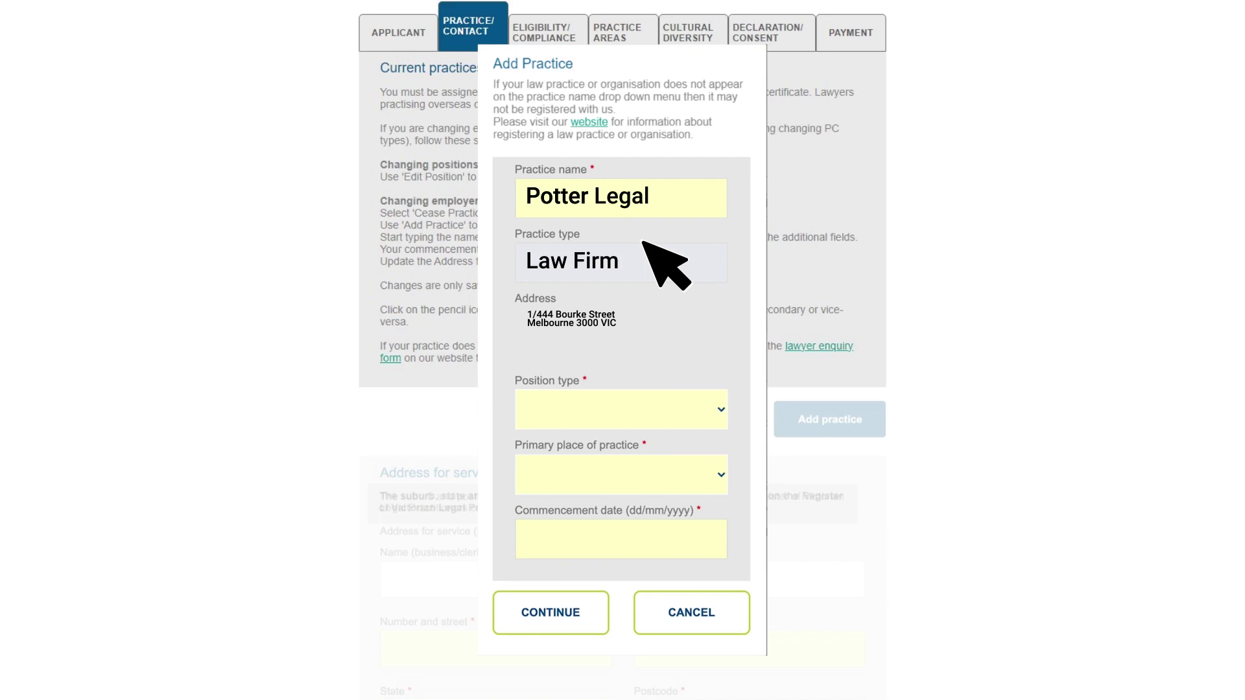
{"action": "left_click", "coordinate": [713, 404]}
{"action": "type", "text": "Choose here"}
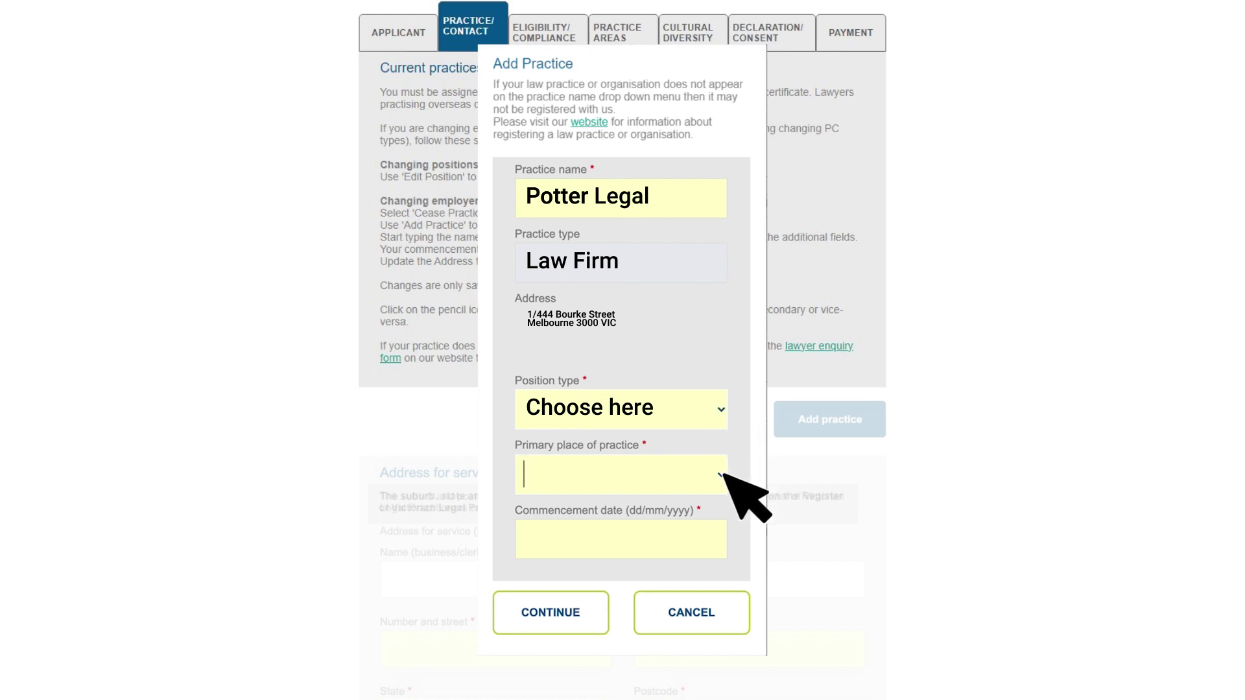
{"action": "type", "text": "Select Yes or No"}
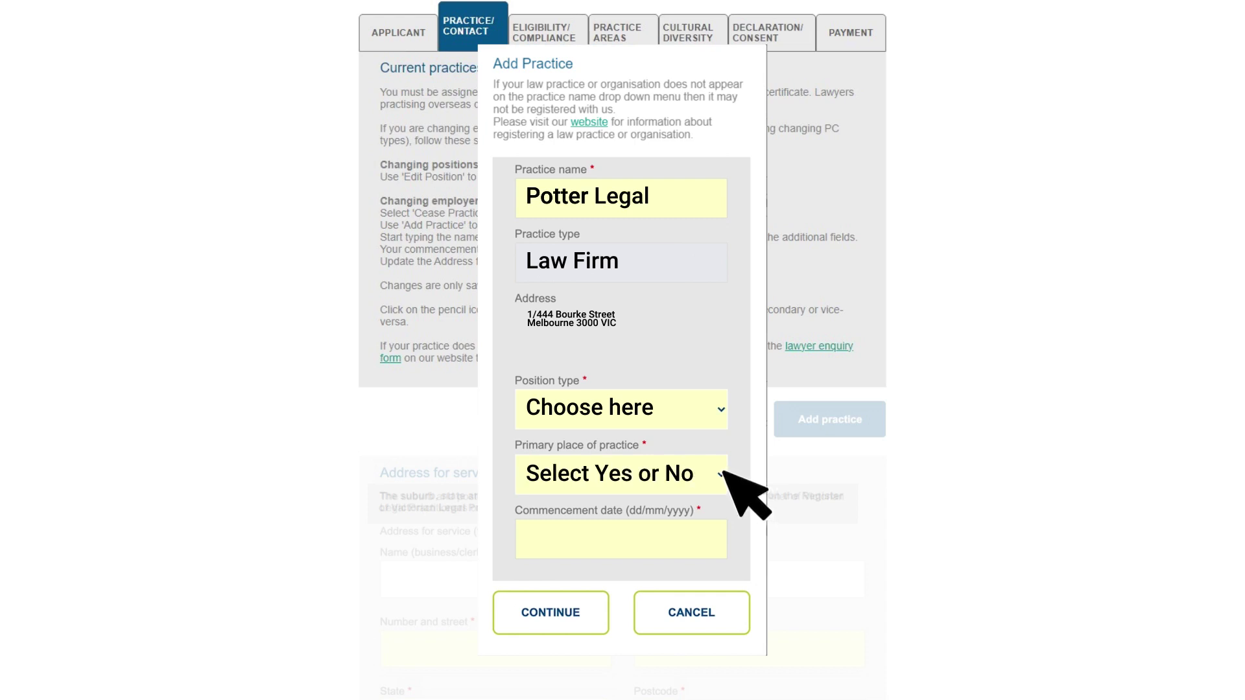
{"action": "left_click", "coordinate": [715, 540]}
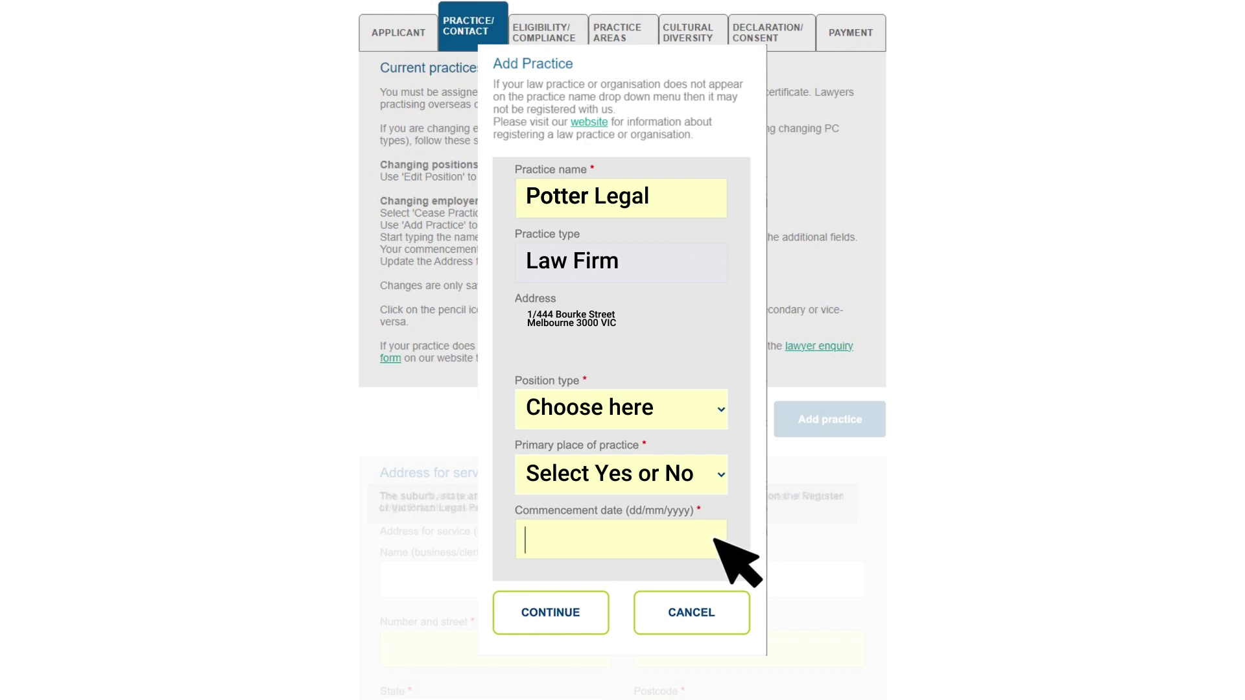
{"action": "type", "text": "Input date here"}
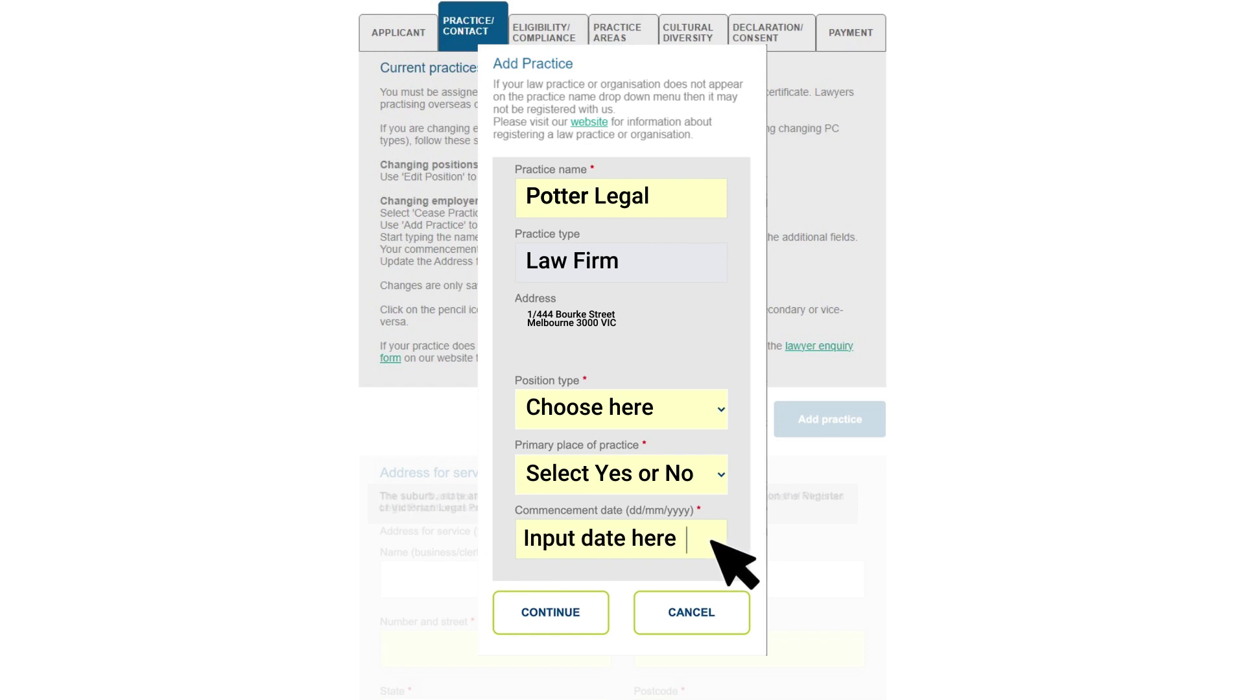
{"action": "left_click", "coordinate": [581, 612]}
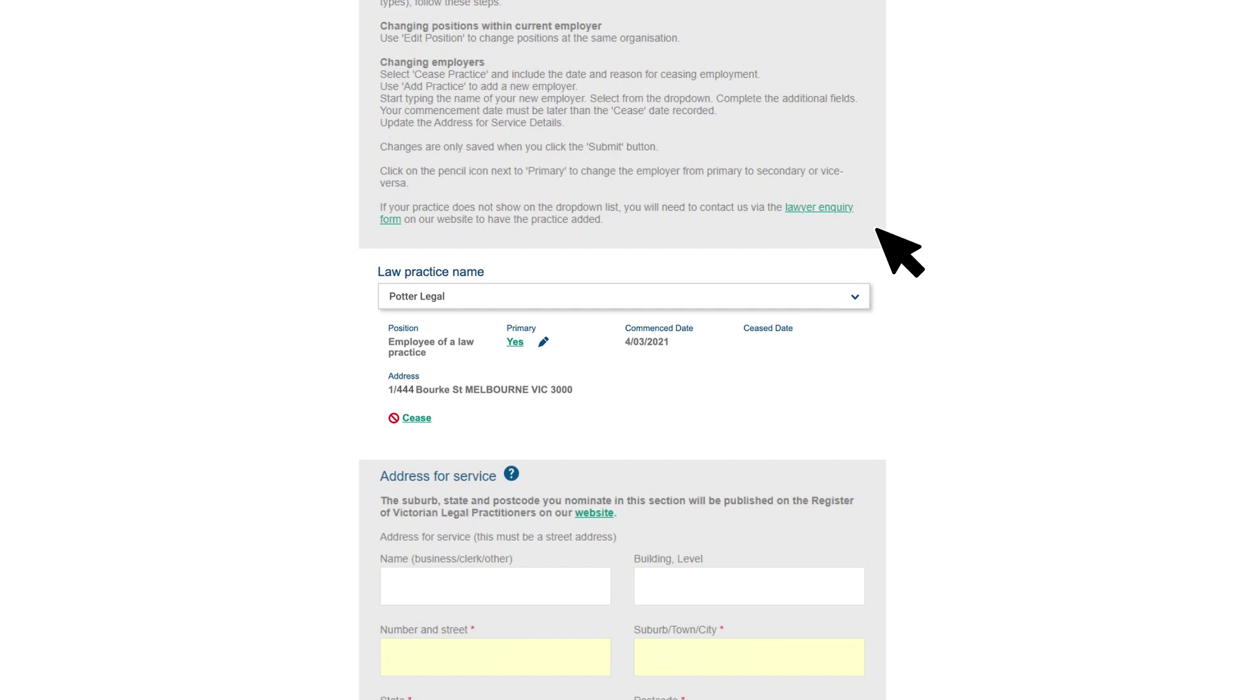
Step: Enter the service address as 1/444 Bourke, state VIC, postcode 3000, then scroll to Next
{"action": "scroll", "coordinate": [882, 240], "scroll_direction": "down", "scroll_amount": 5}
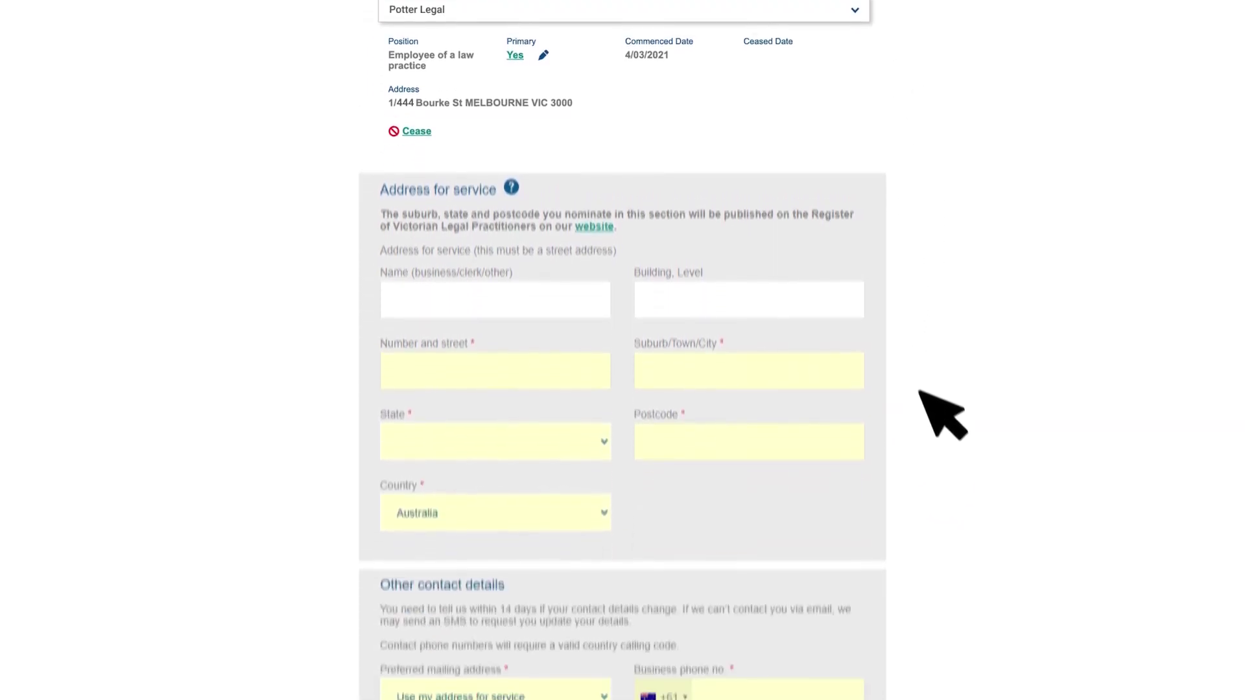
{"action": "scroll", "coordinate": [921, 402], "scroll_direction": "down", "scroll_amount": 3}
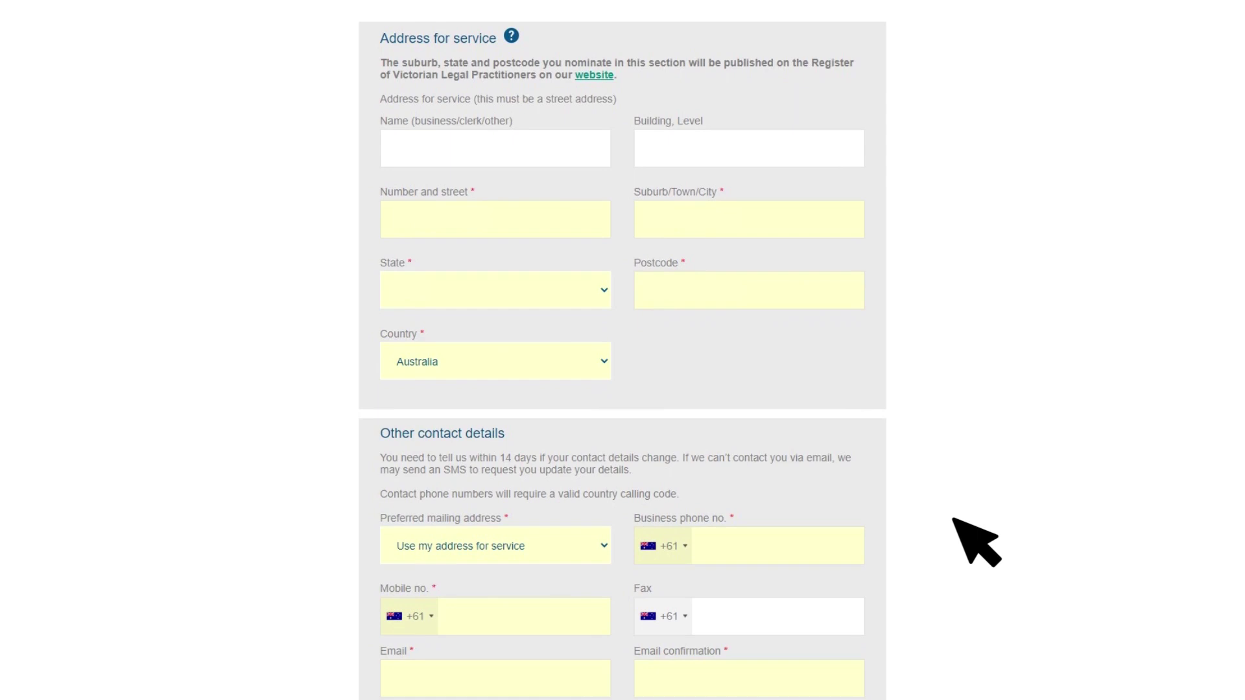
{"action": "left_click", "coordinate": [580, 205]}
{"action": "type", "text": "1/444 B"}
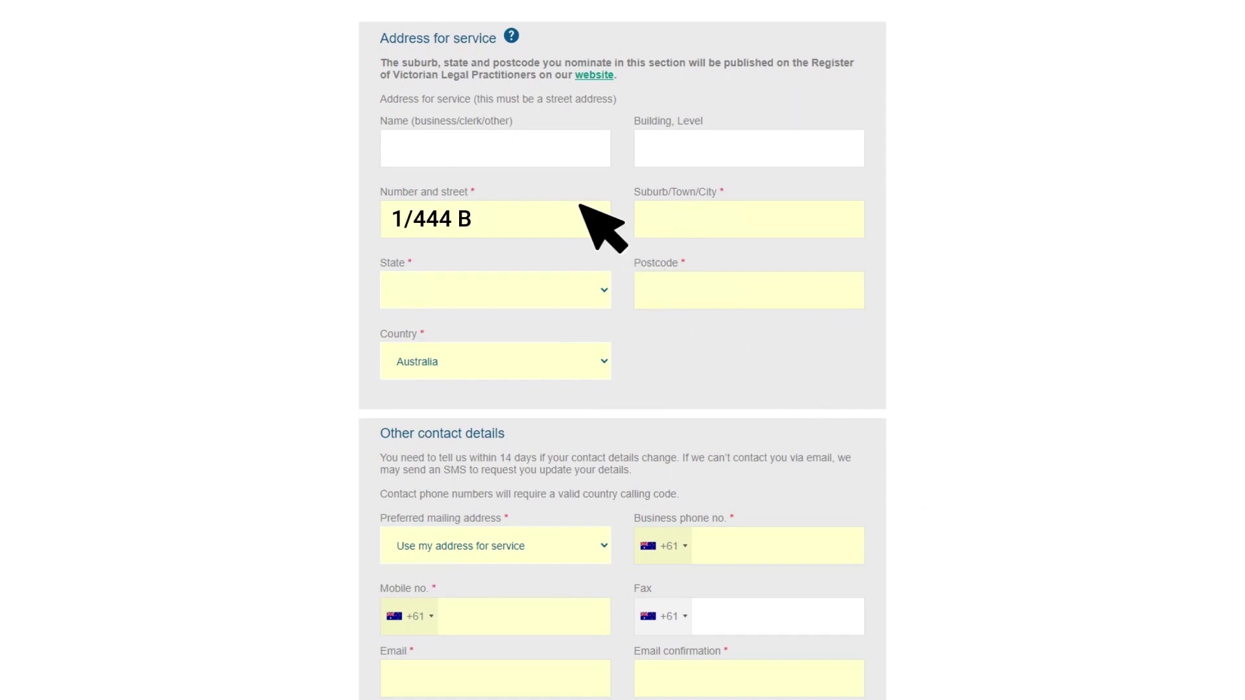
{"action": "type", "text": "ourke St"}
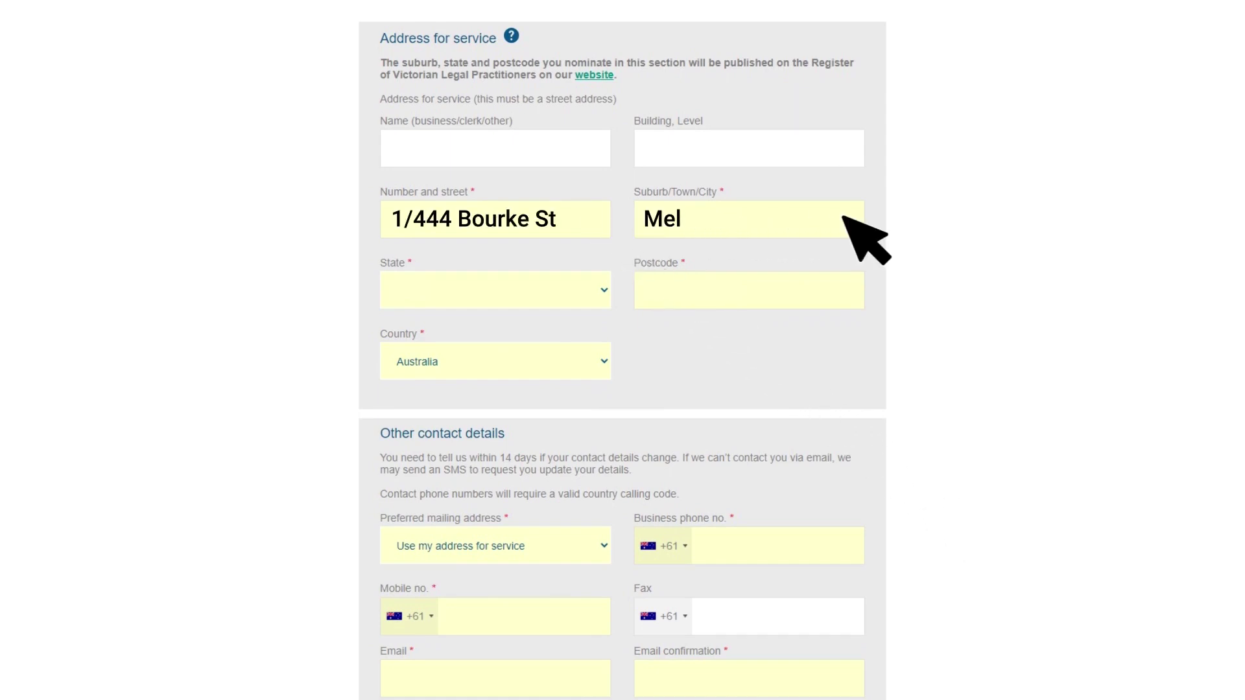
{"action": "left_click", "coordinate": [587, 274]}
{"action": "type", "text": "V"}
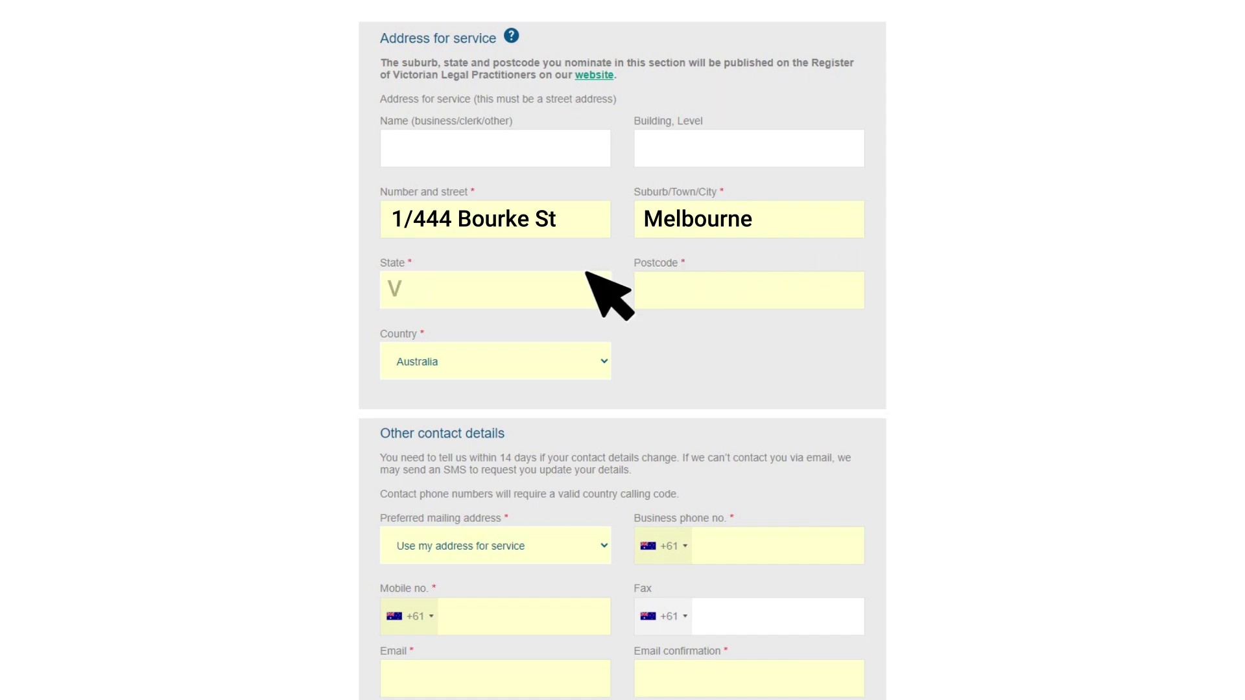
{"action": "type", "text": "IC"}
{"action": "left_click", "coordinate": [747, 280]}
{"action": "type", "text": "3"}
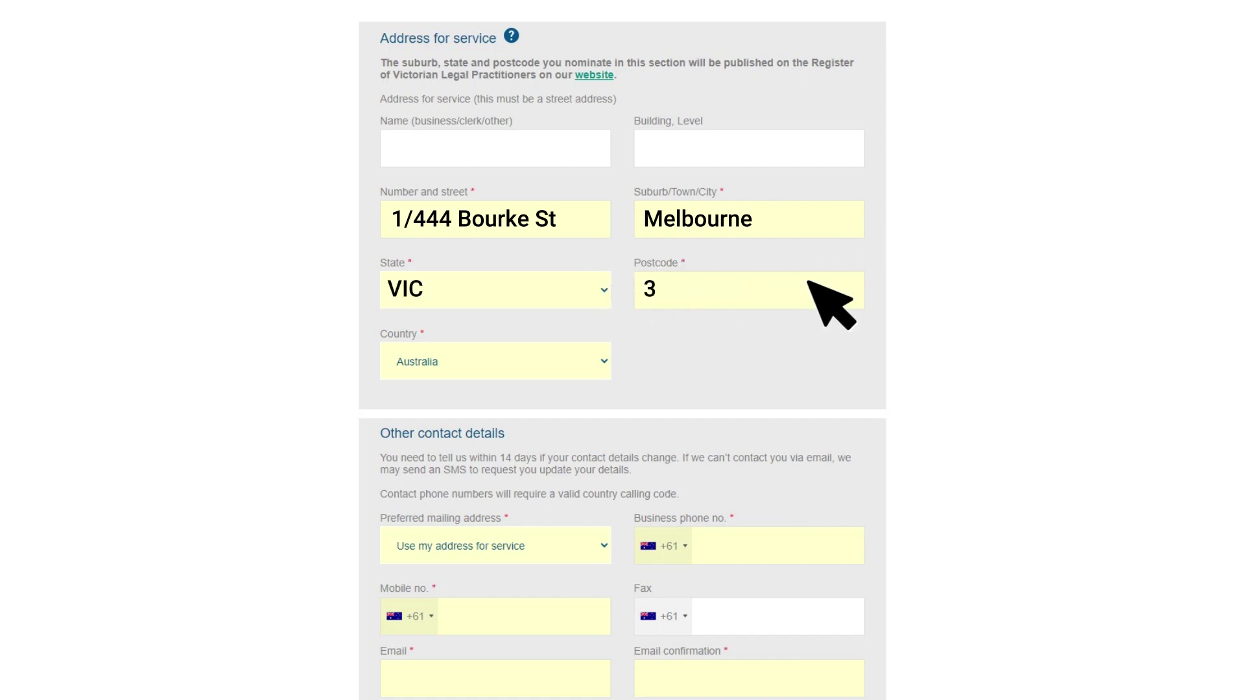
{"action": "type", "text": "000"}
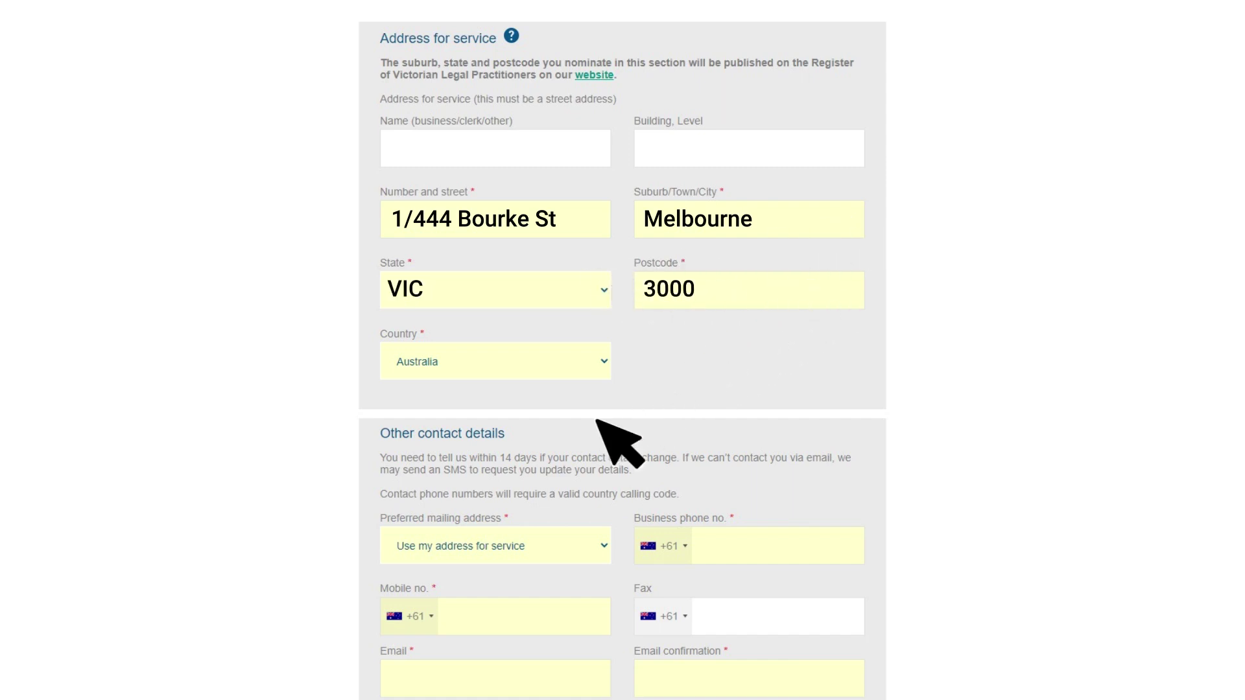
{"action": "scroll", "coordinate": [1022, 503], "scroll_direction": "down", "scroll_amount": 1}
{"action": "scroll", "coordinate": [1040, 490], "scroll_direction": "down", "scroll_amount": 3}
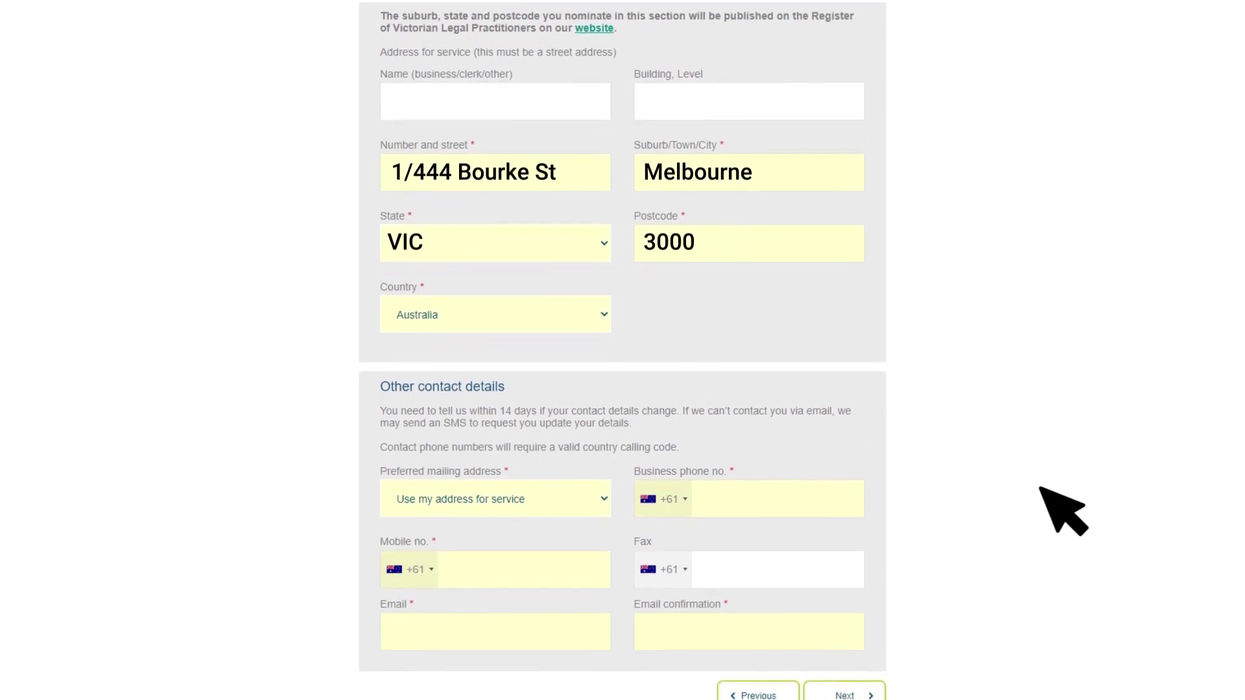
{"action": "scroll", "coordinate": [1040, 489], "scroll_direction": "down", "scroll_amount": 3}
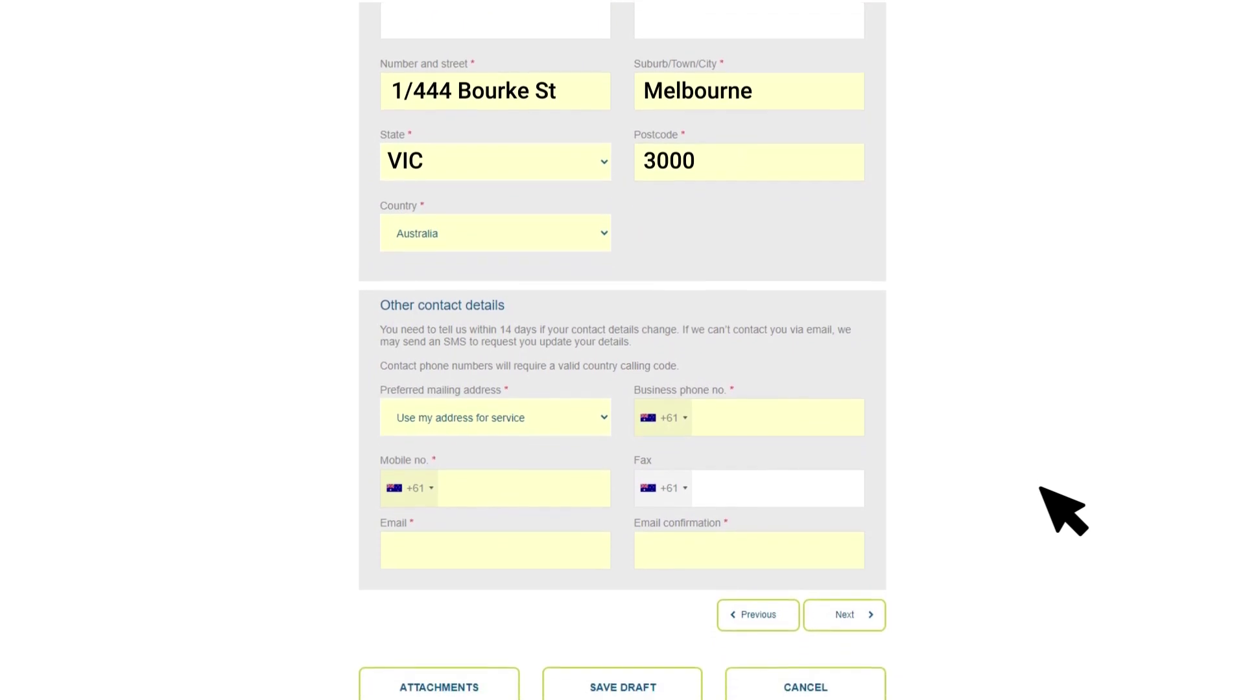
{"action": "scroll", "coordinate": [1040, 490], "scroll_direction": "down", "scroll_amount": 3}
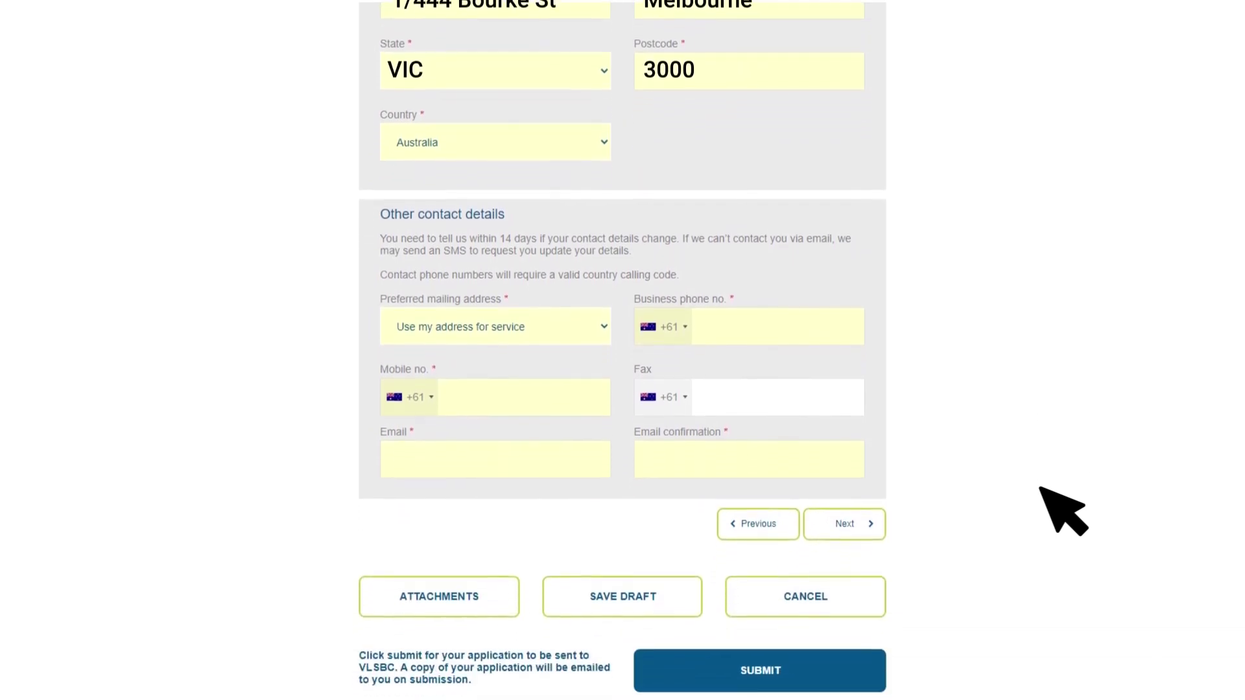
{"action": "scroll", "coordinate": [1041, 489], "scroll_direction": "down", "scroll_amount": 2}
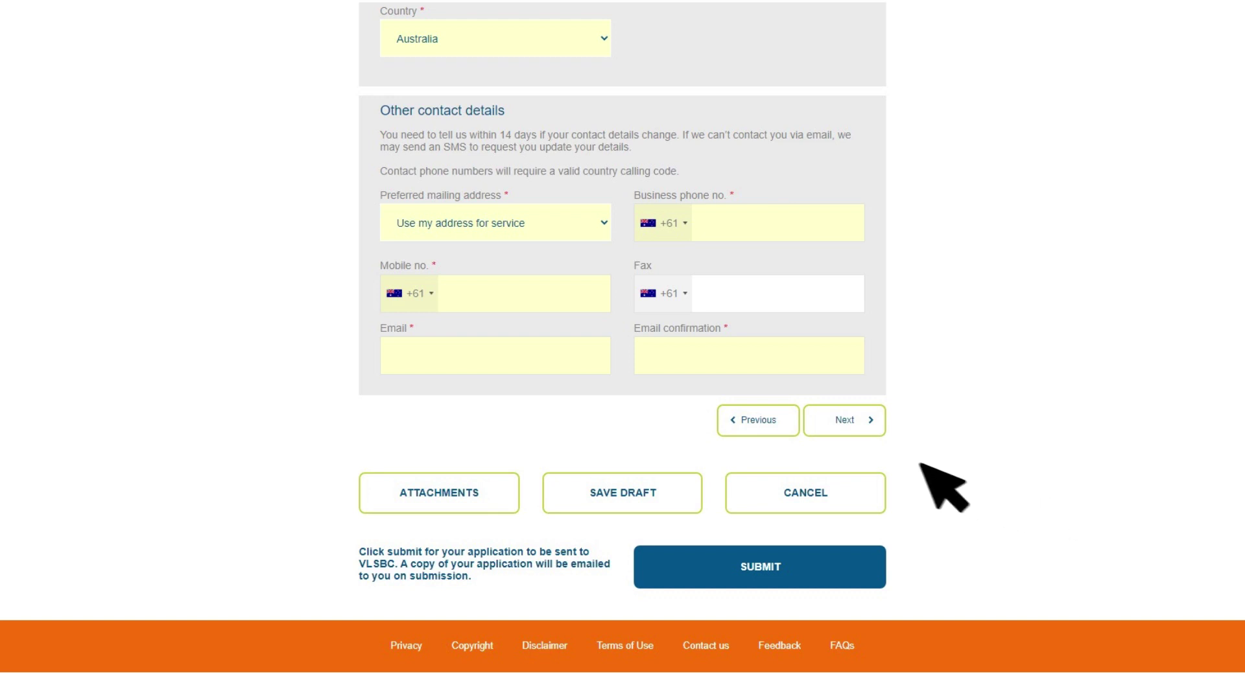
Step: On the Eligibility/Compliance tab, set residence and principal place of practice both to Victoria
{"action": "left_click", "coordinate": [853, 421]}
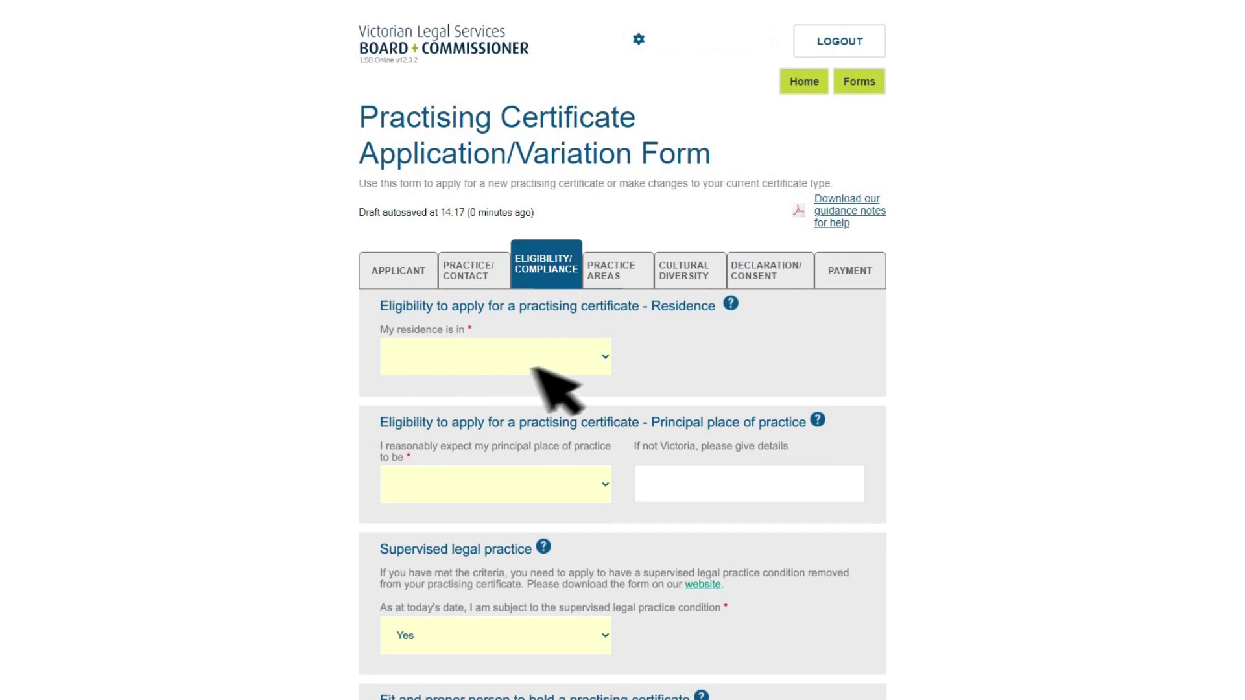
{"action": "left_click", "coordinate": [599, 355]}
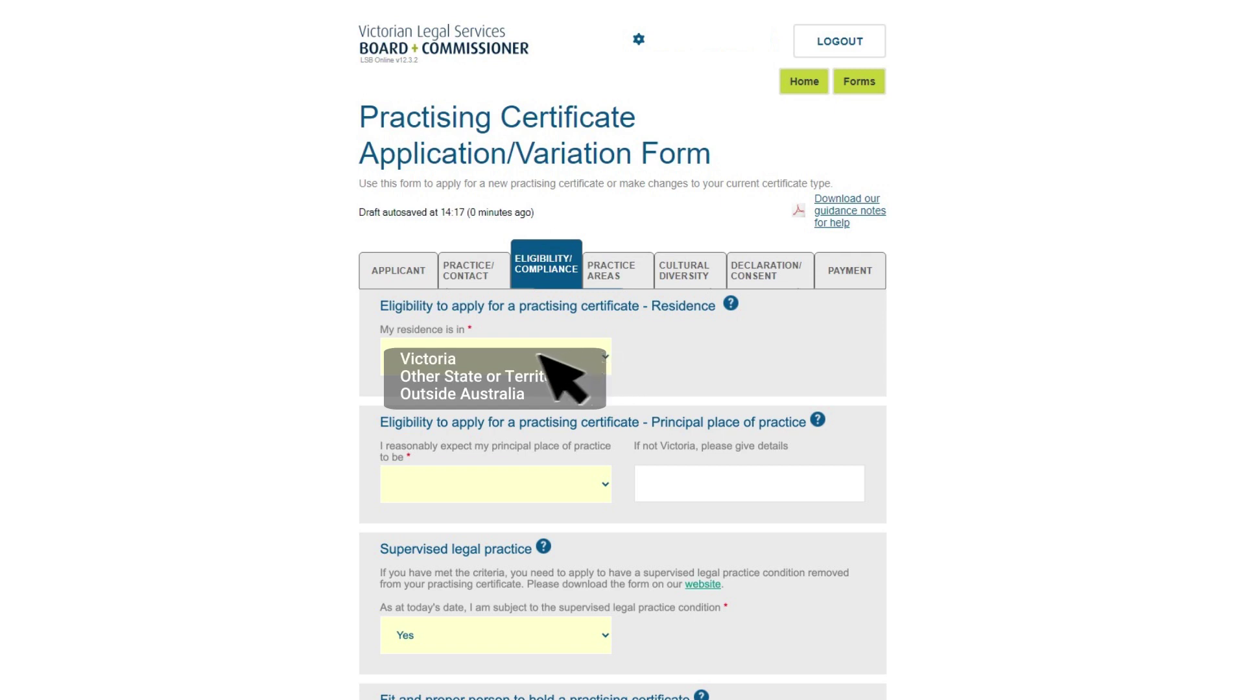
{"action": "left_click", "coordinate": [438, 359]}
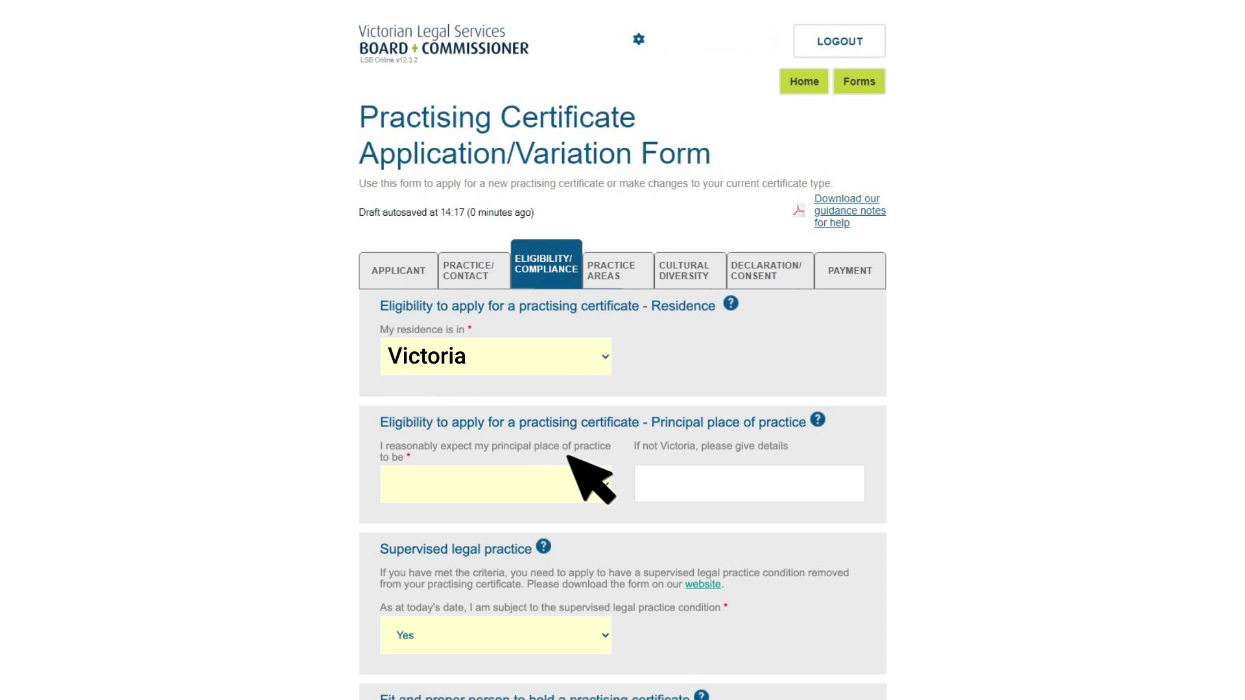
{"action": "left_click", "coordinate": [602, 483]}
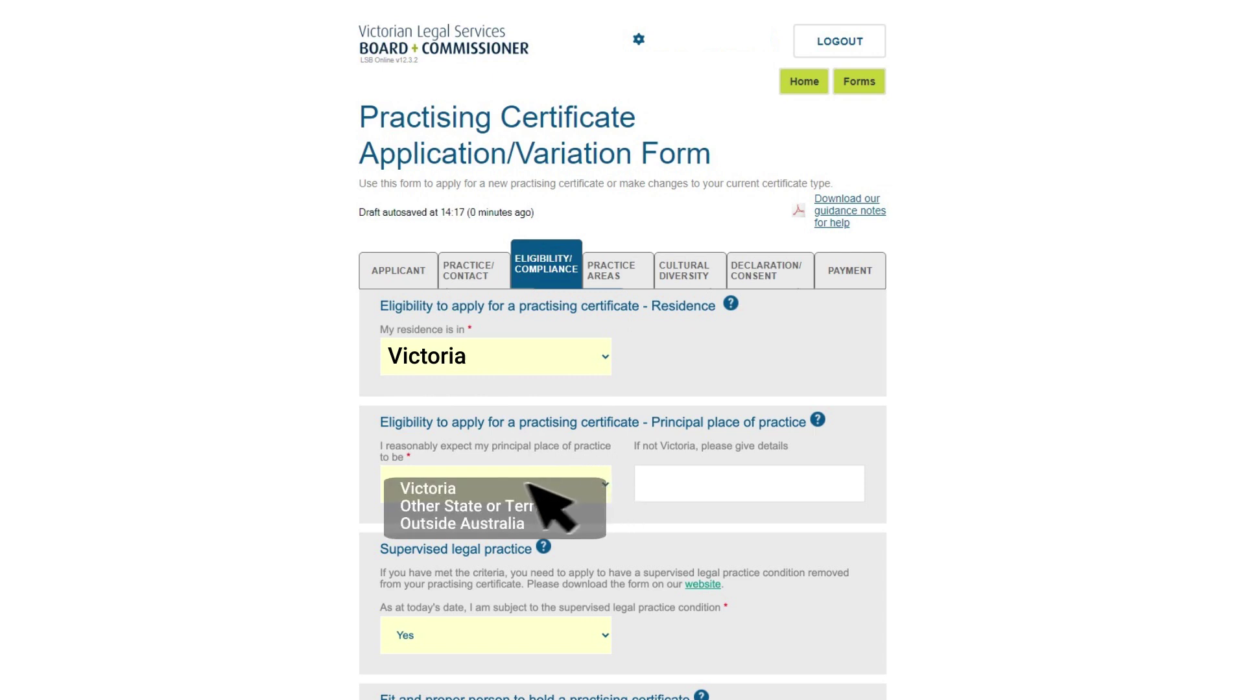
{"action": "left_click", "coordinate": [433, 488]}
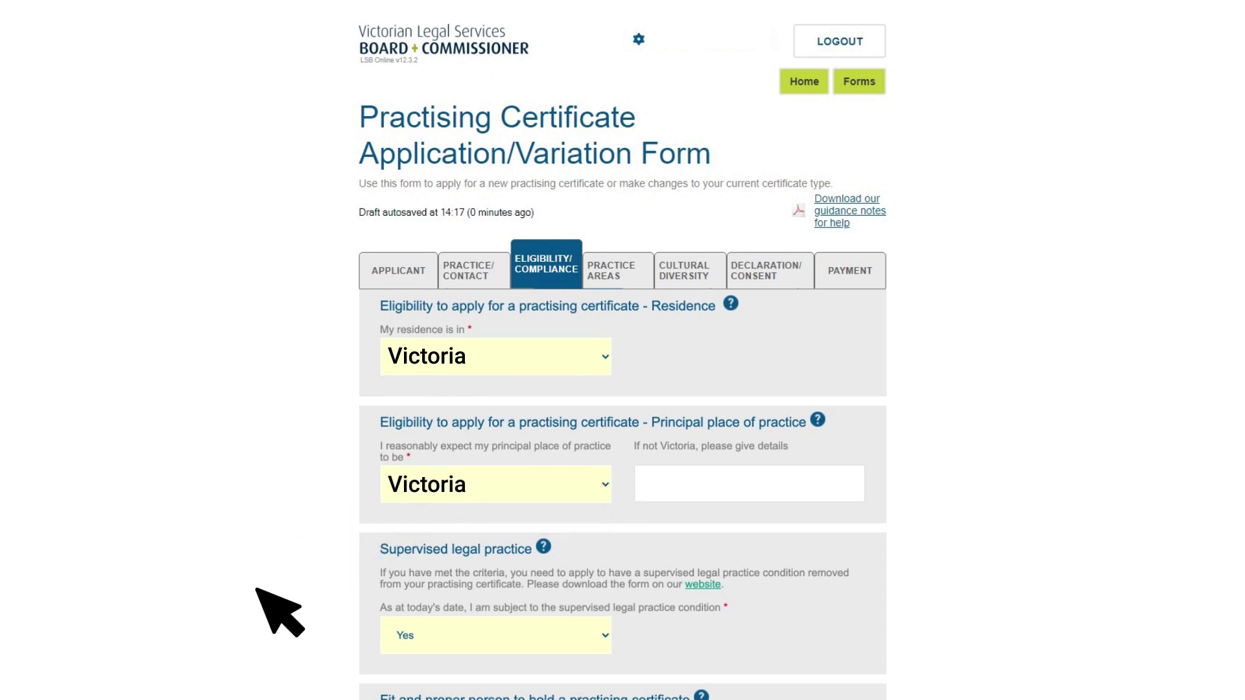
{"action": "scroll", "coordinate": [278, 613], "scroll_direction": "down", "scroll_amount": 2}
{"action": "scroll", "coordinate": [279, 613], "scroll_direction": "down", "scroll_amount": 4}
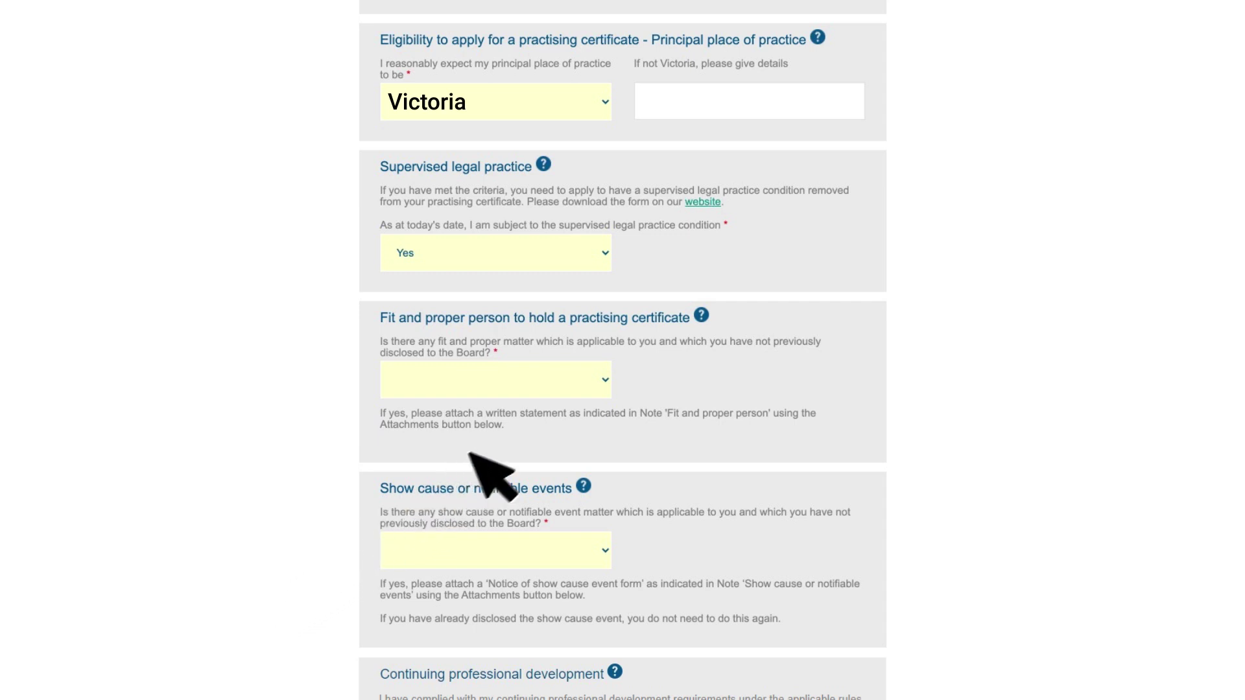
Step: Answer No to the fit and proper person question and the show cause question
{"action": "left_click", "coordinate": [591, 376]}
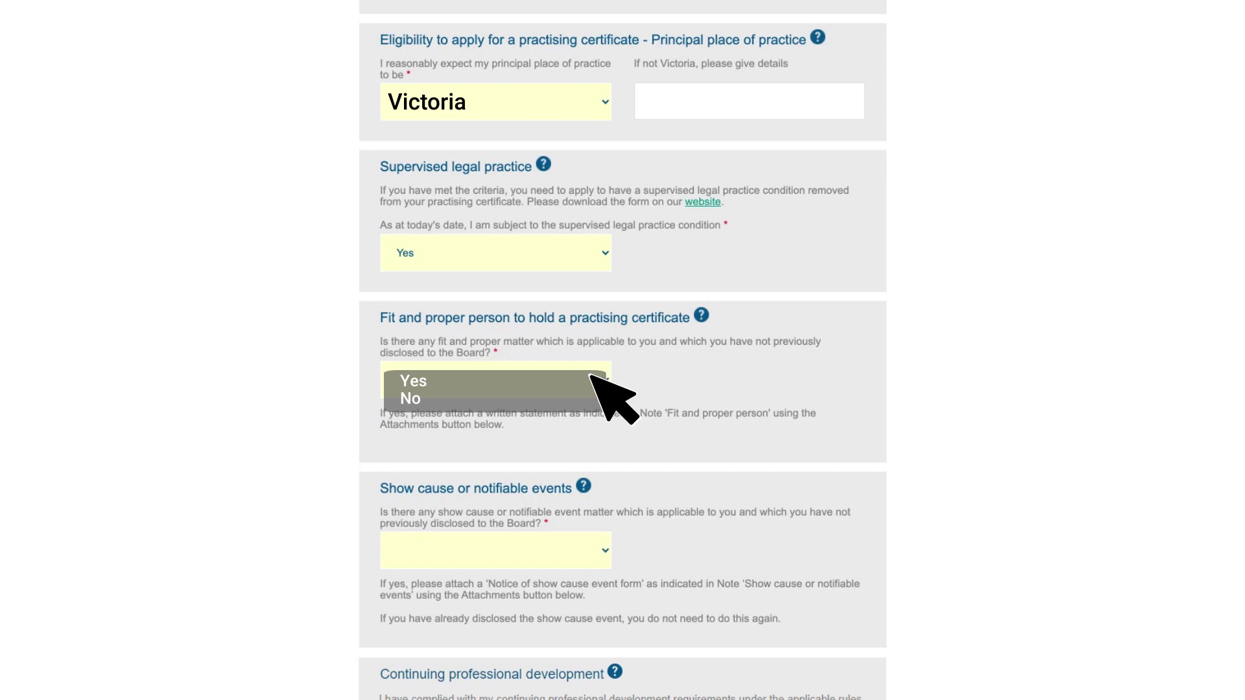
{"action": "left_click", "coordinate": [427, 398]}
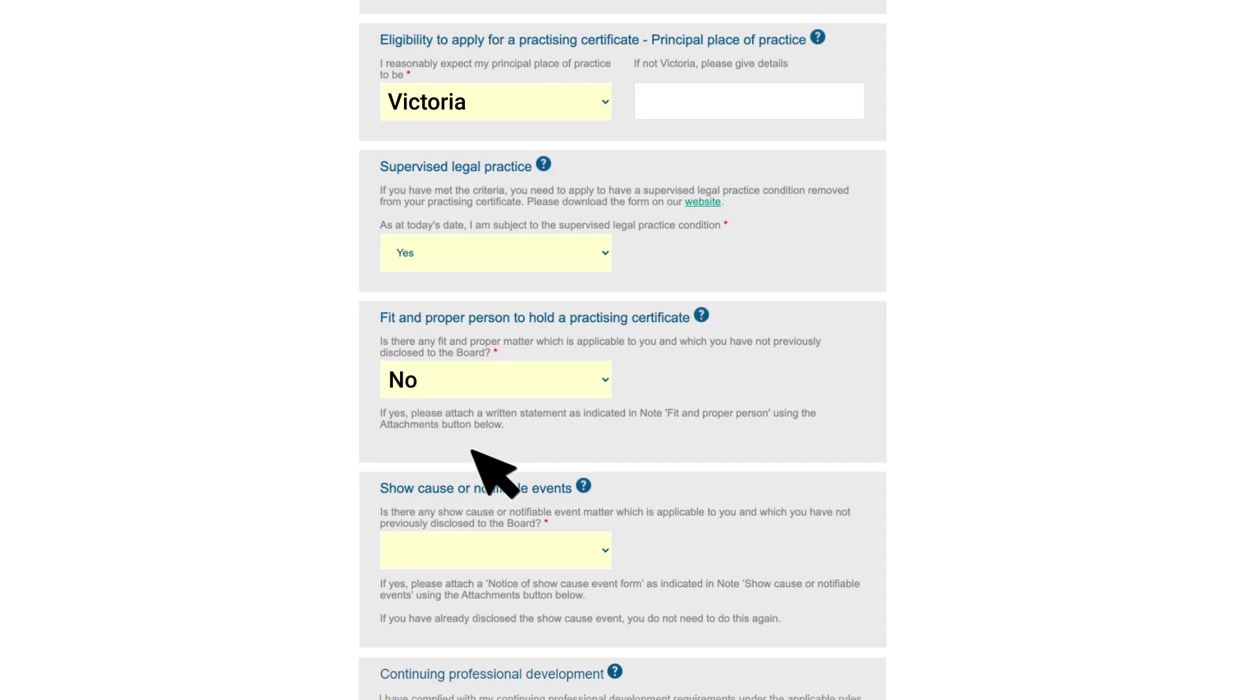
{"action": "left_click", "coordinate": [590, 549]}
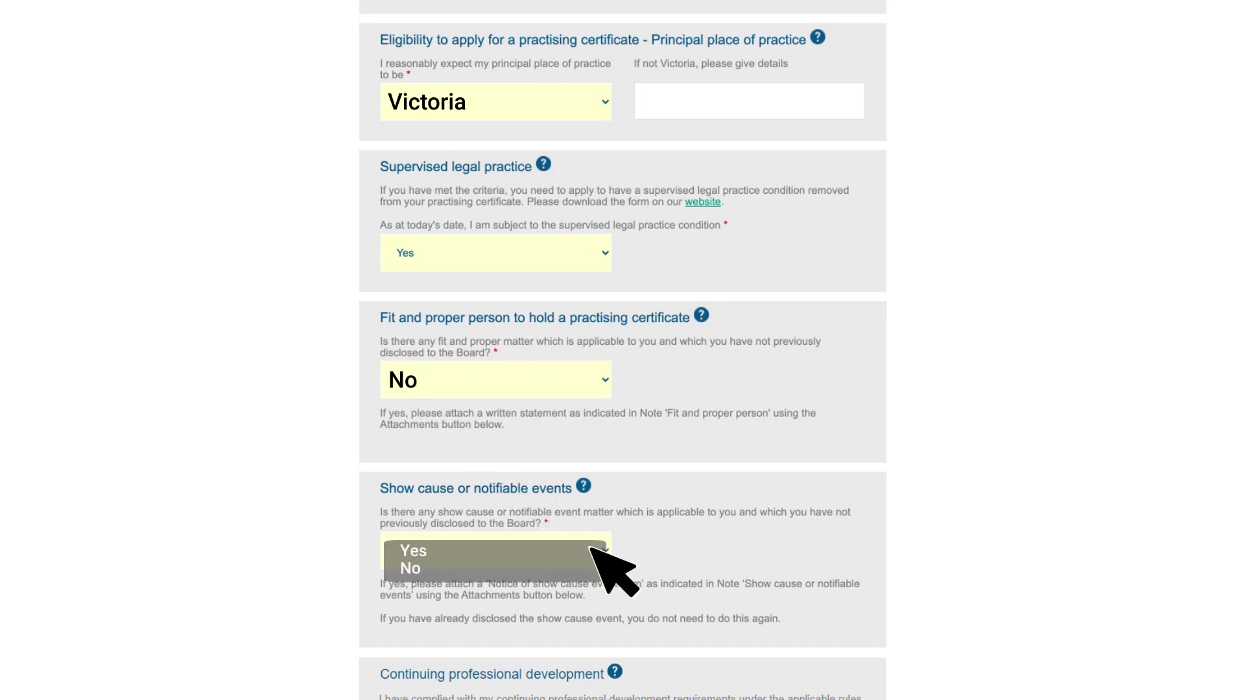
{"action": "left_click", "coordinate": [421, 568]}
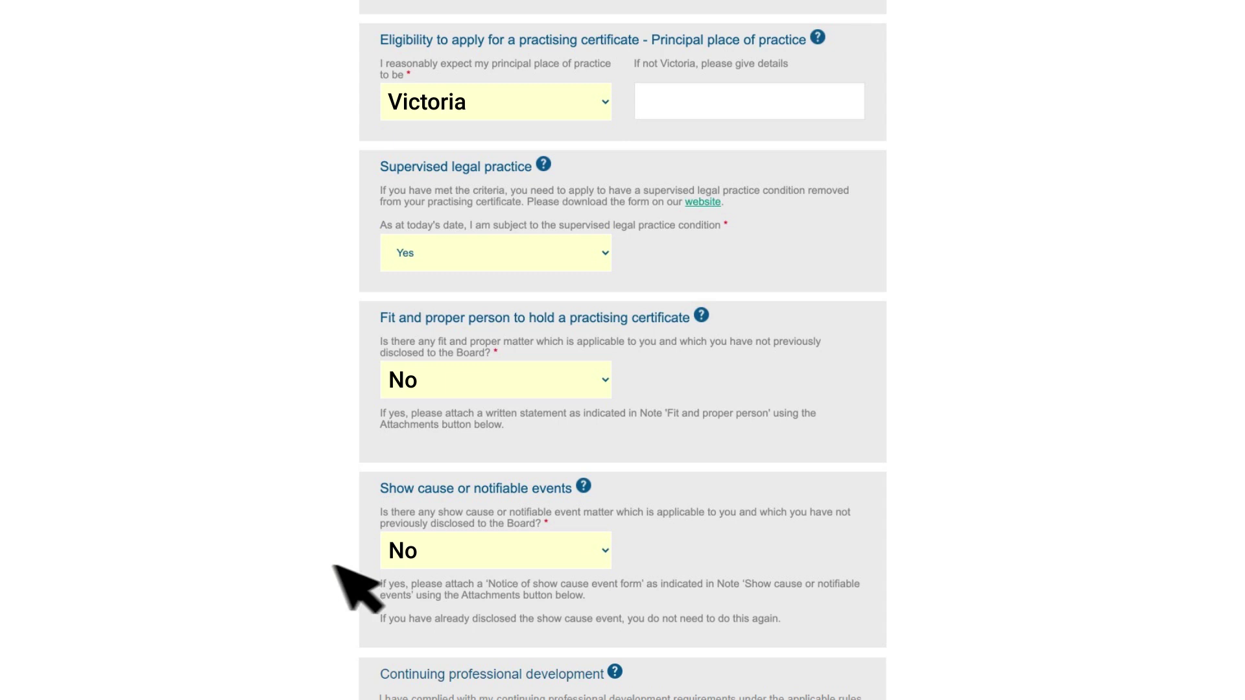
{"action": "scroll", "coordinate": [251, 584], "scroll_direction": "down", "scroll_amount": 3}
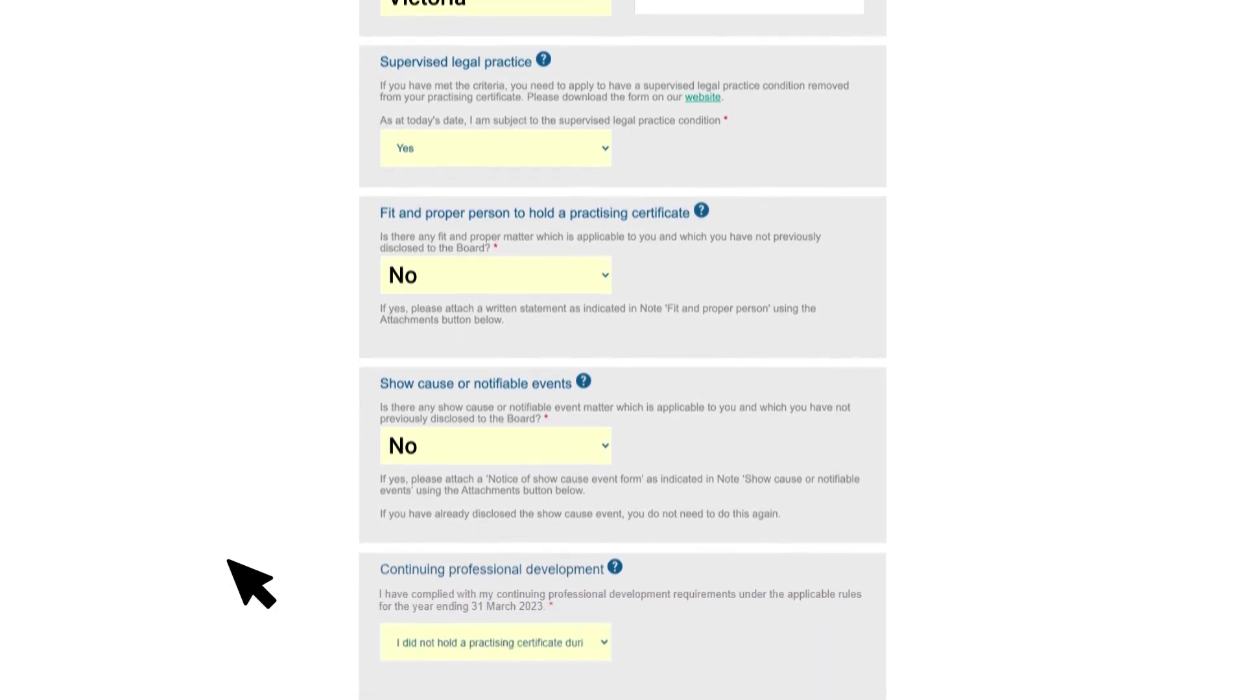
{"action": "scroll", "coordinate": [233, 564], "scroll_direction": "down", "scroll_amount": 3}
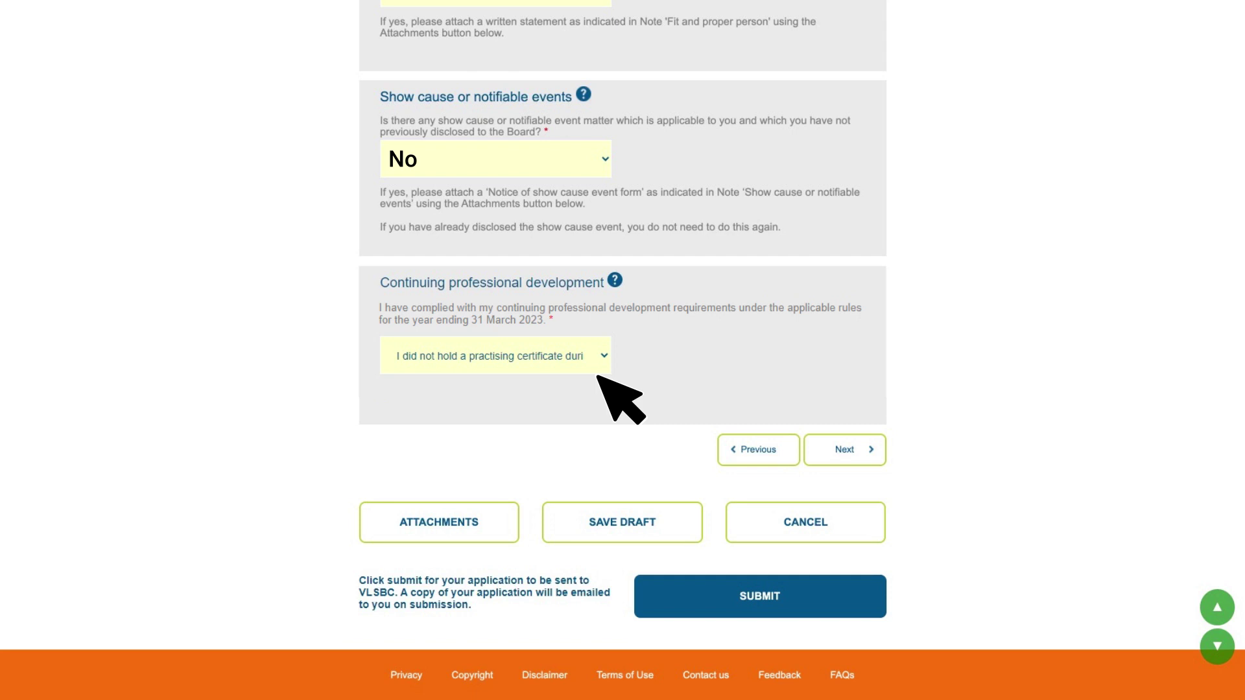
Step: Complete Practice Areas with Administrative Law, Commercial Law and Education, reaching the Cultural Diversity tab
{"action": "left_click", "coordinate": [866, 454]}
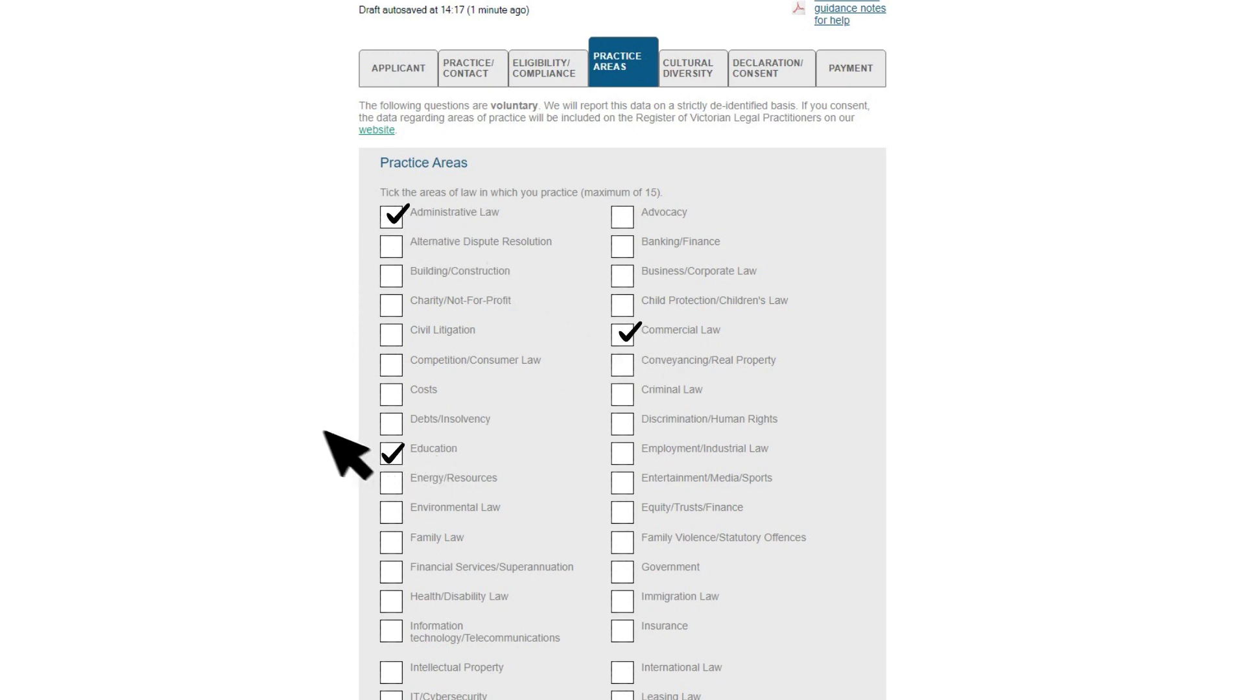
{"action": "scroll", "coordinate": [256, 423], "scroll_direction": "down", "scroll_amount": 7}
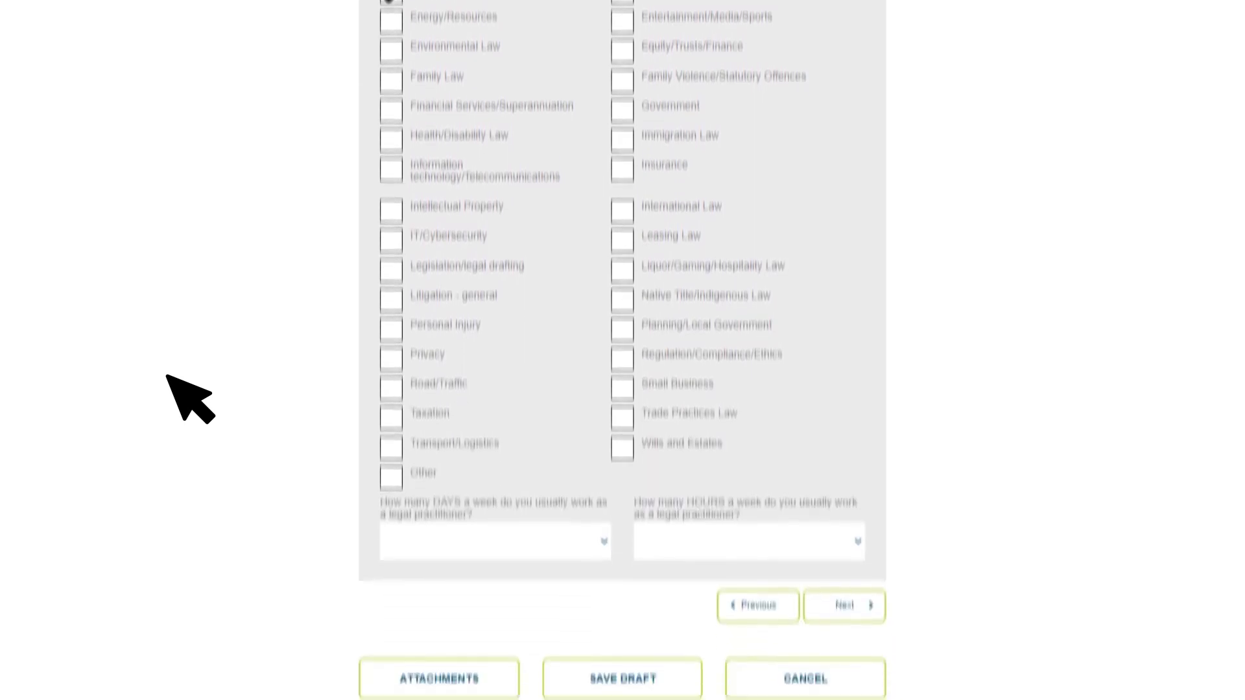
{"action": "scroll", "coordinate": [188, 399], "scroll_direction": "down", "scroll_amount": 3}
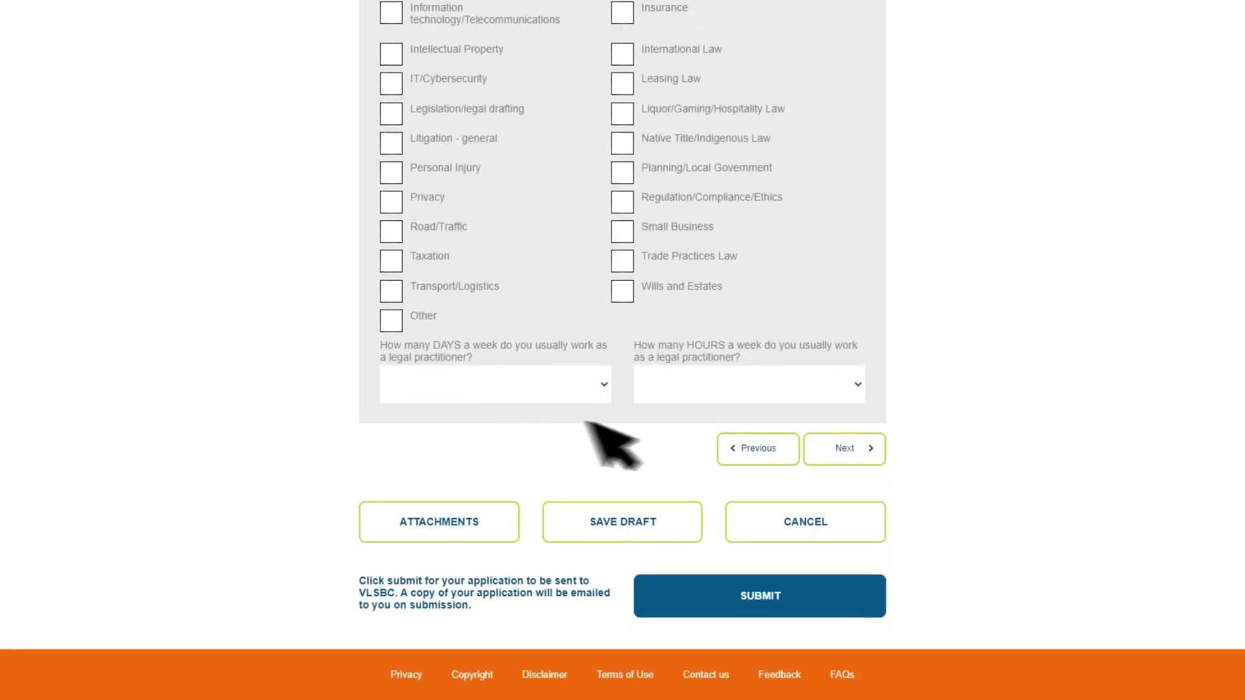
{"action": "left_click", "coordinate": [872, 452]}
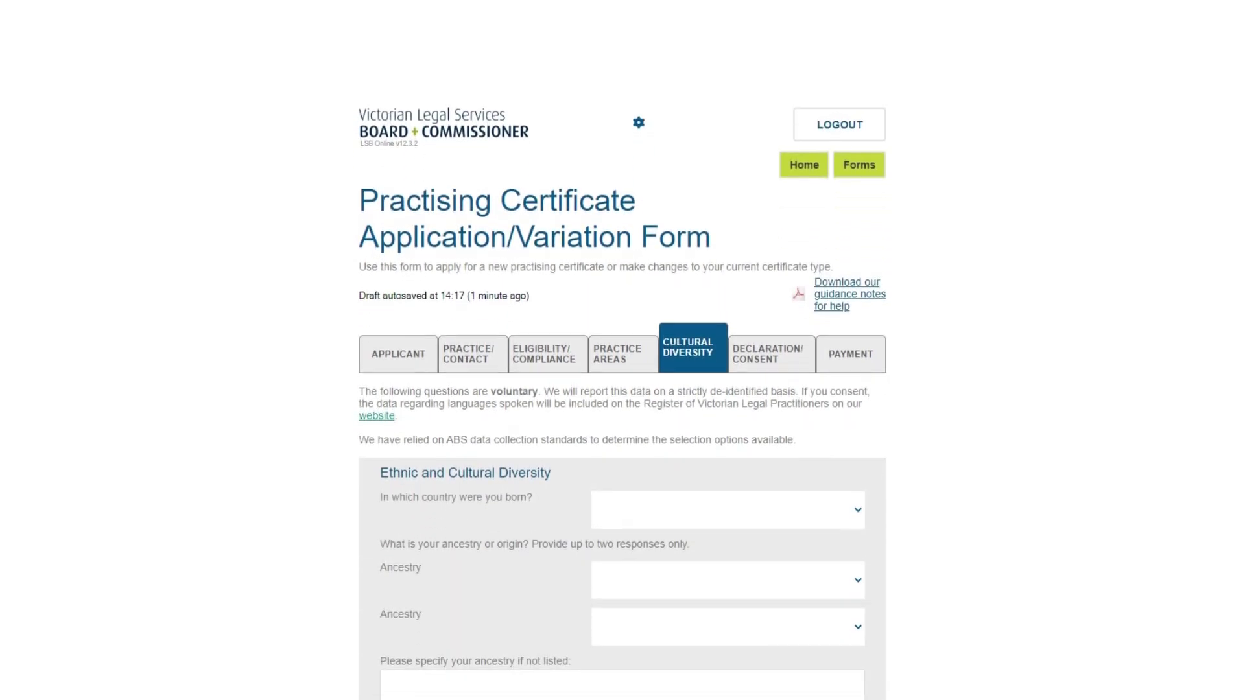
Step: Select Australia as country of birth and continue to the Declaration/Consent tab
{"action": "scroll", "coordinate": [622, 389], "scroll_direction": "down", "scroll_amount": 3}
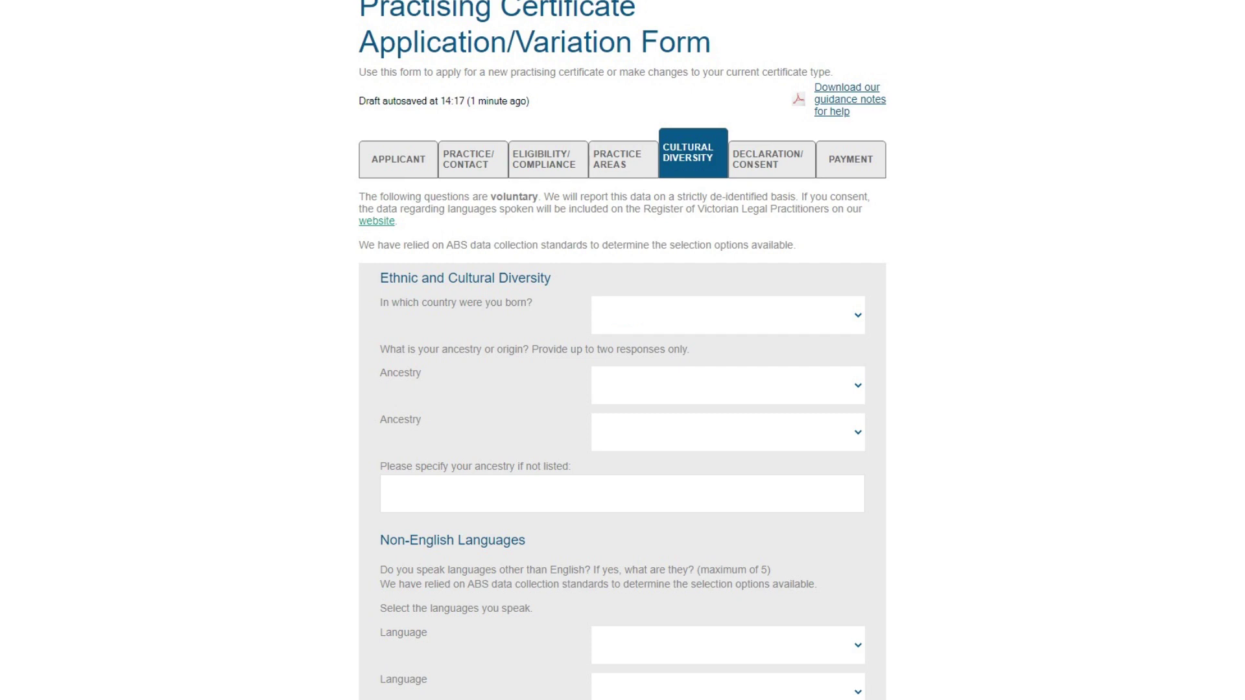
{"action": "left_click", "coordinate": [845, 317]}
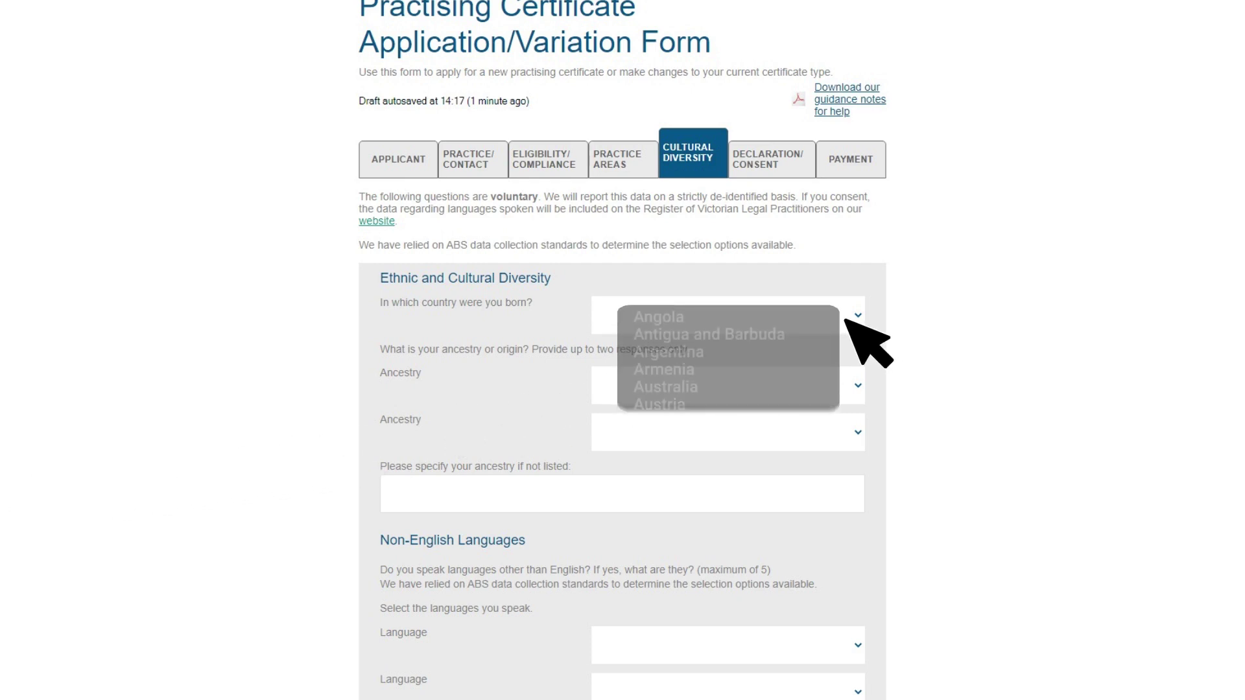
{"action": "key", "text": "Return"}
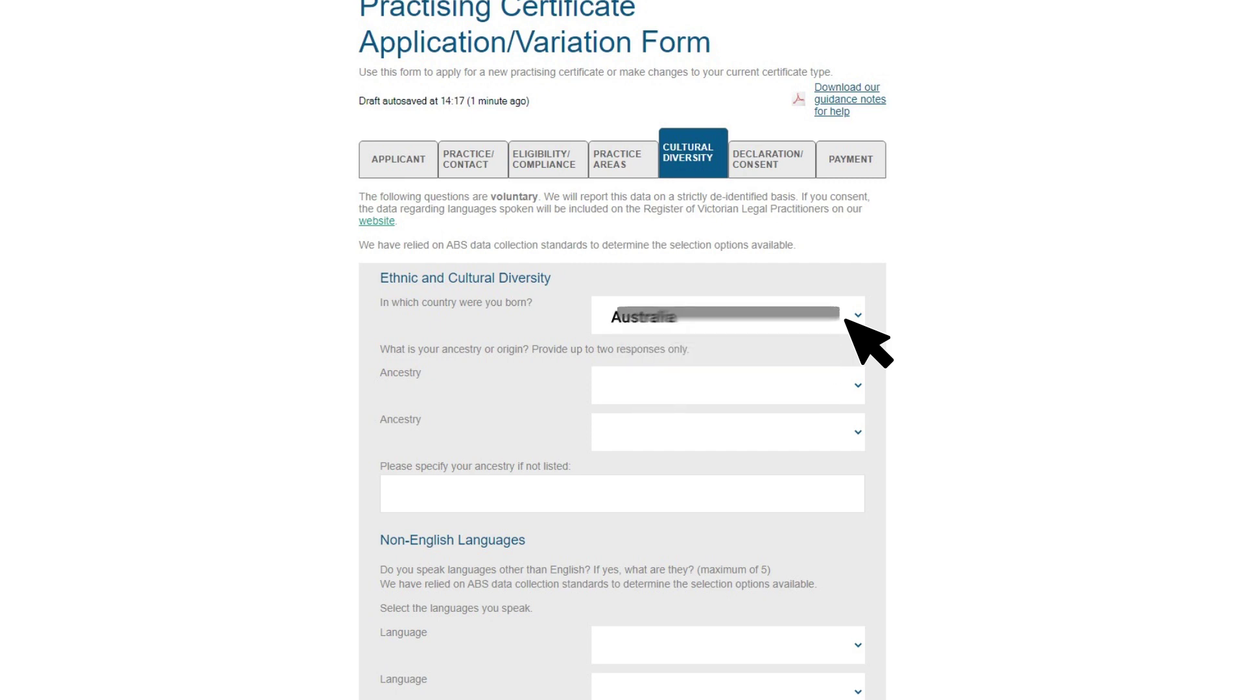
{"action": "scroll", "coordinate": [845, 320], "scroll_direction": "down", "scroll_amount": 1}
{"action": "scroll", "coordinate": [844, 320], "scroll_direction": "down", "scroll_amount": 3}
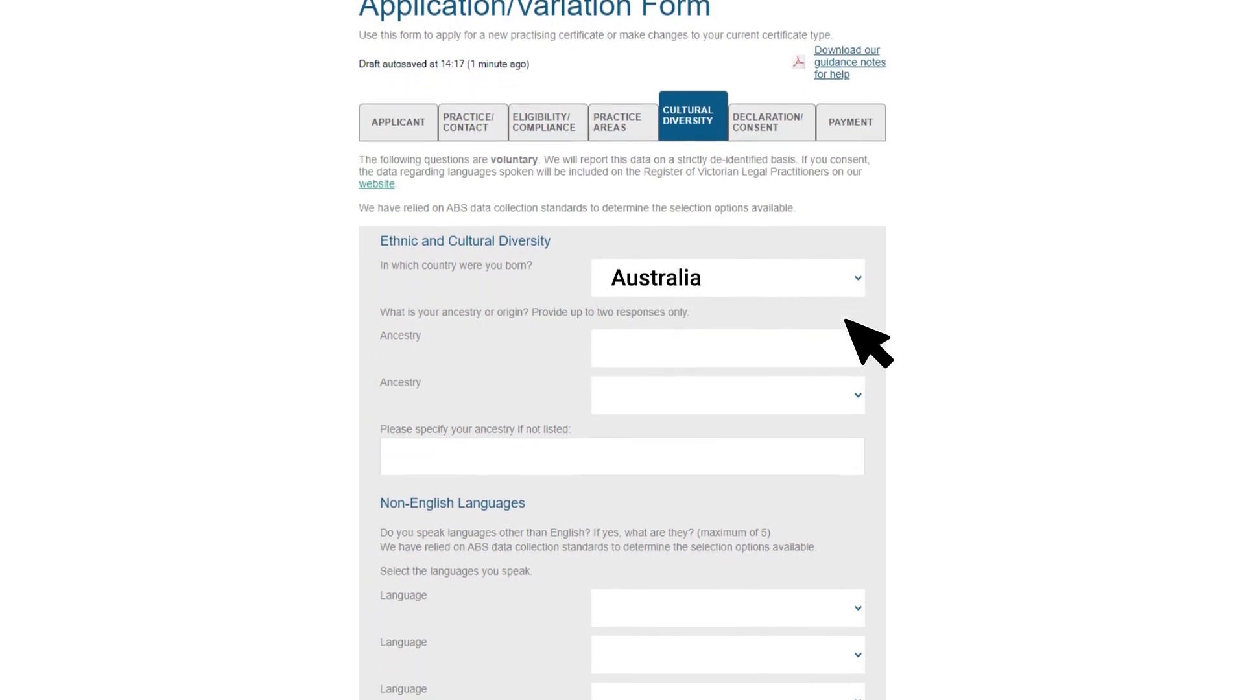
{"action": "scroll", "coordinate": [845, 320], "scroll_direction": "down", "scroll_amount": 2}
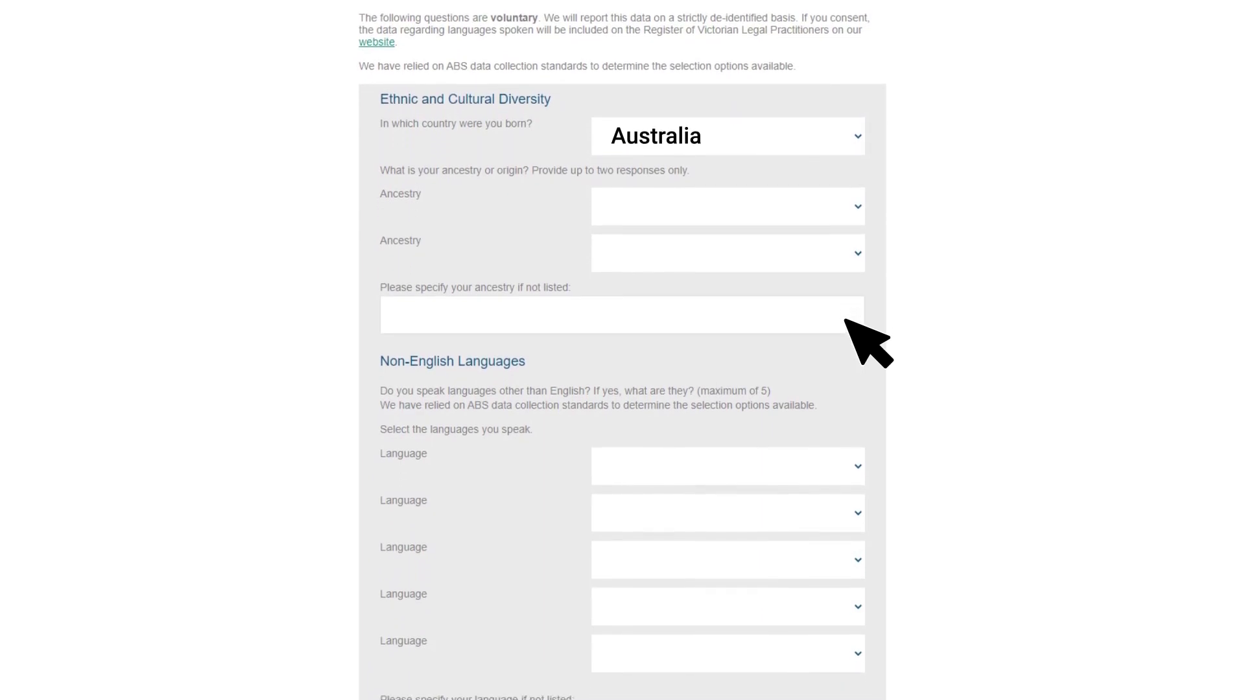
{"action": "scroll", "coordinate": [845, 319], "scroll_direction": "down", "scroll_amount": 5}
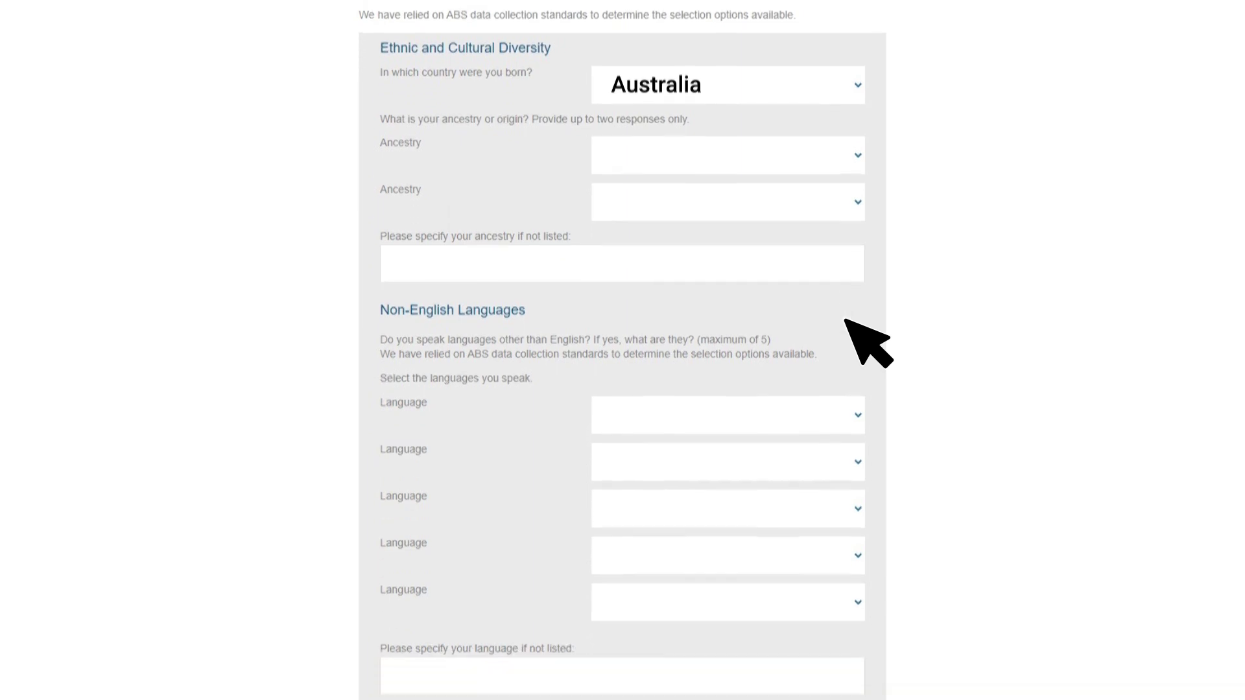
{"action": "scroll", "coordinate": [844, 320], "scroll_direction": "down", "scroll_amount": 2}
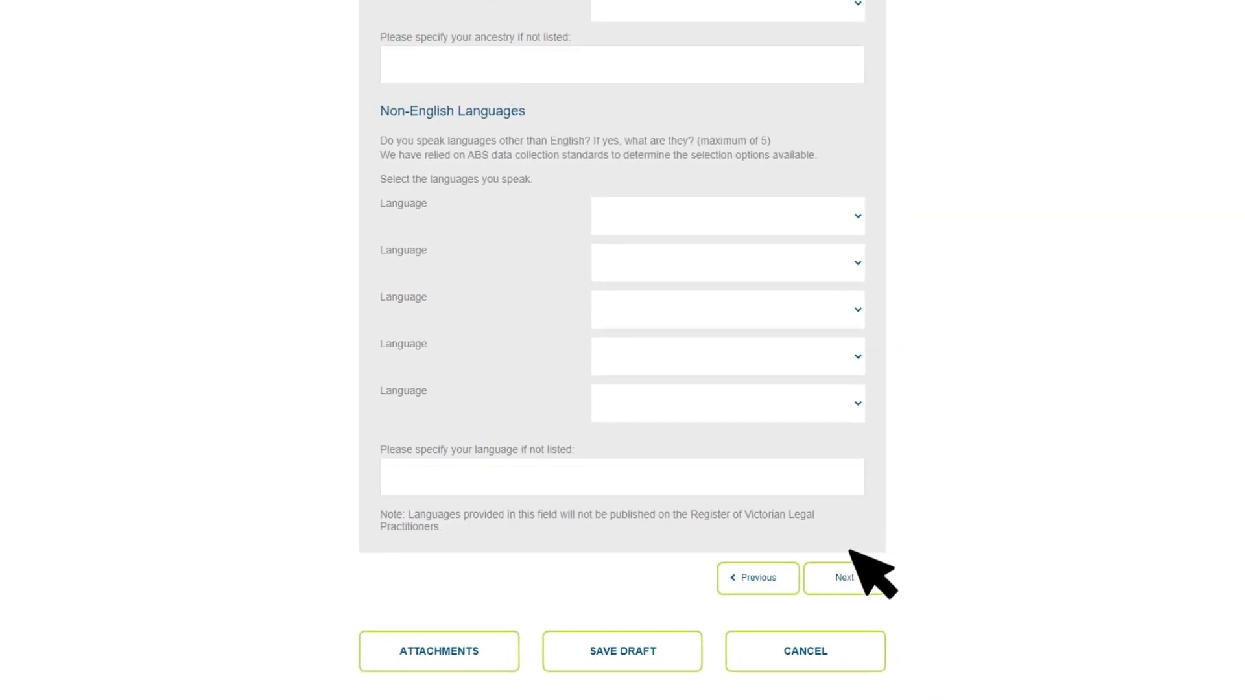
{"action": "left_click", "coordinate": [844, 577]}
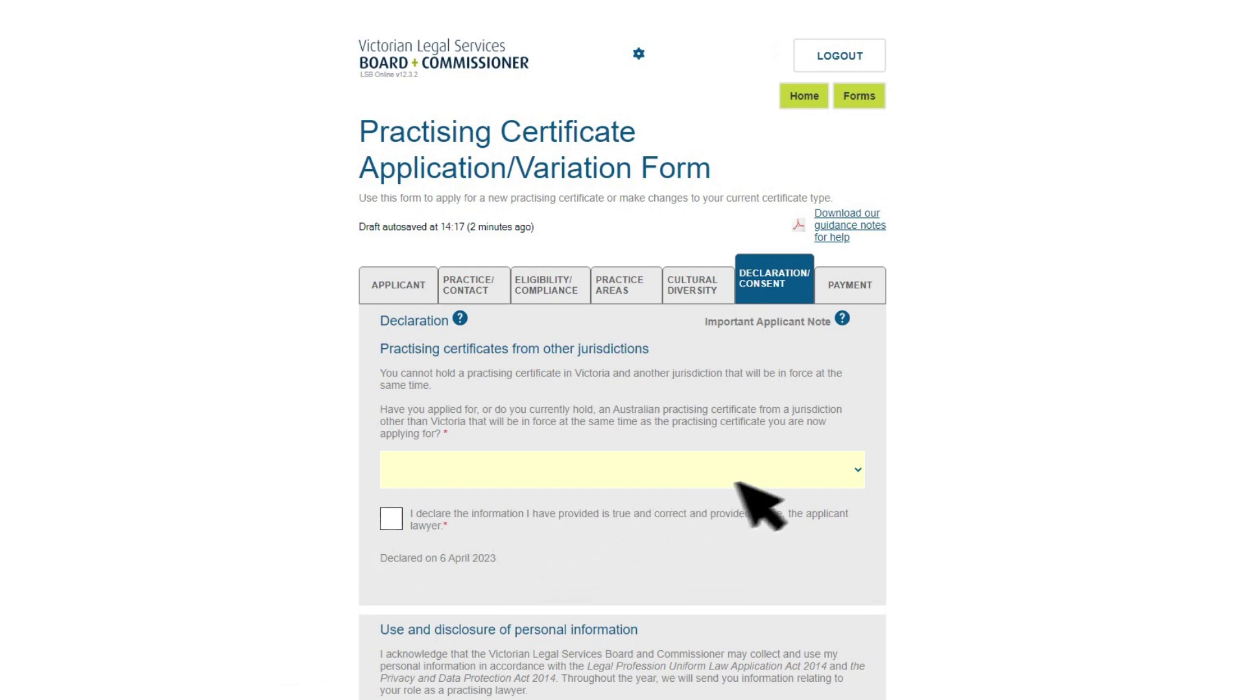
Step: Declare that no practising certificate is held in another jurisdiction, and tick the true-and-correct declaration
{"action": "left_click", "coordinate": [840, 466]}
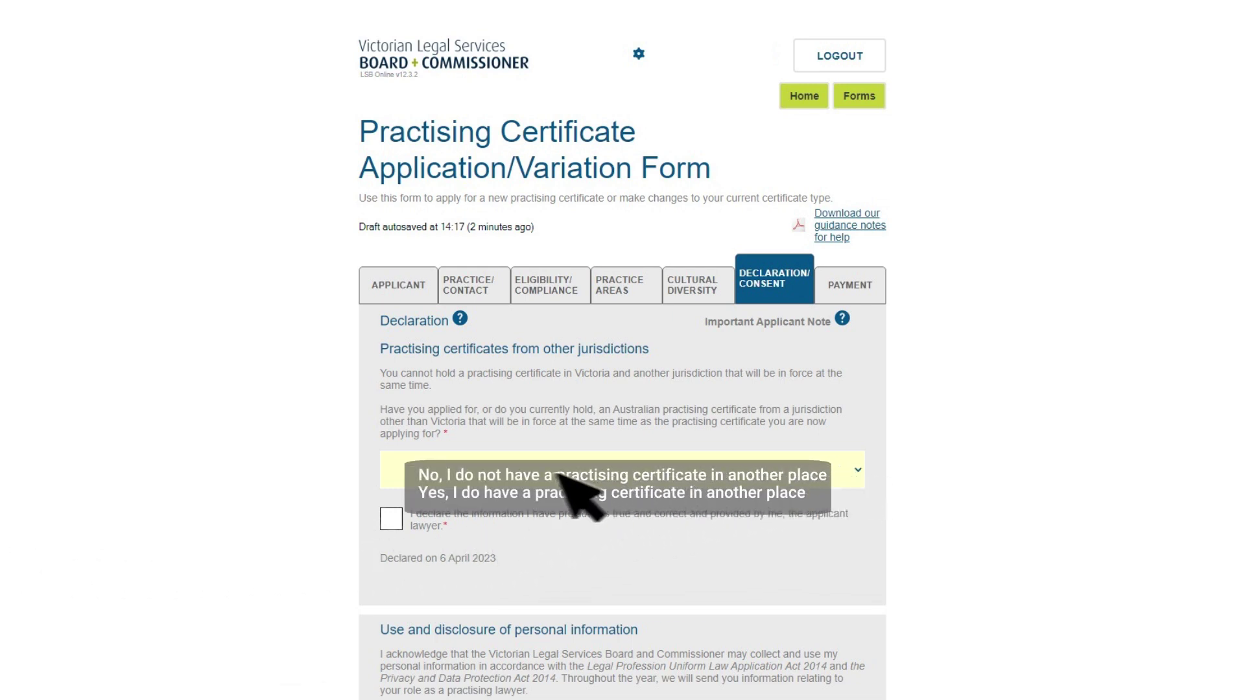
{"action": "left_click", "coordinate": [448, 477]}
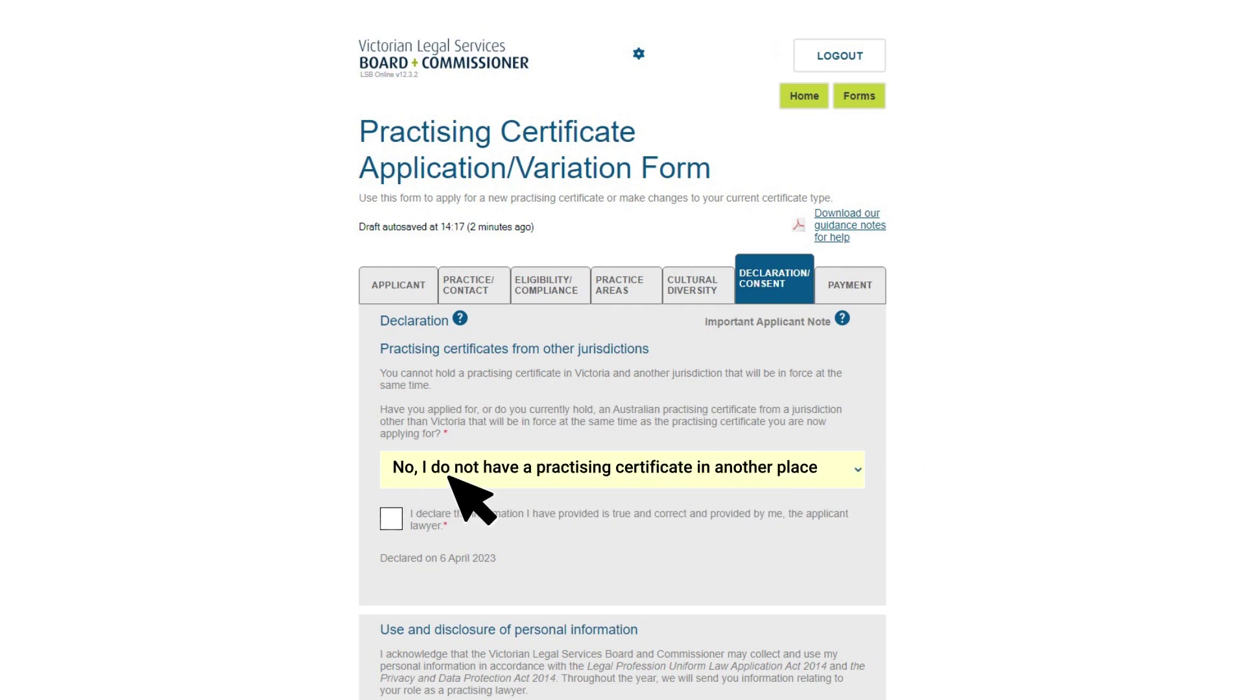
{"action": "left_click", "coordinate": [391, 520]}
Step: Answer Yes to sharing contact details with the Law Library and publishing areas of law and languages, then proceed to Payment
{"action": "scroll", "coordinate": [395, 545], "scroll_direction": "down", "scroll_amount": 4}
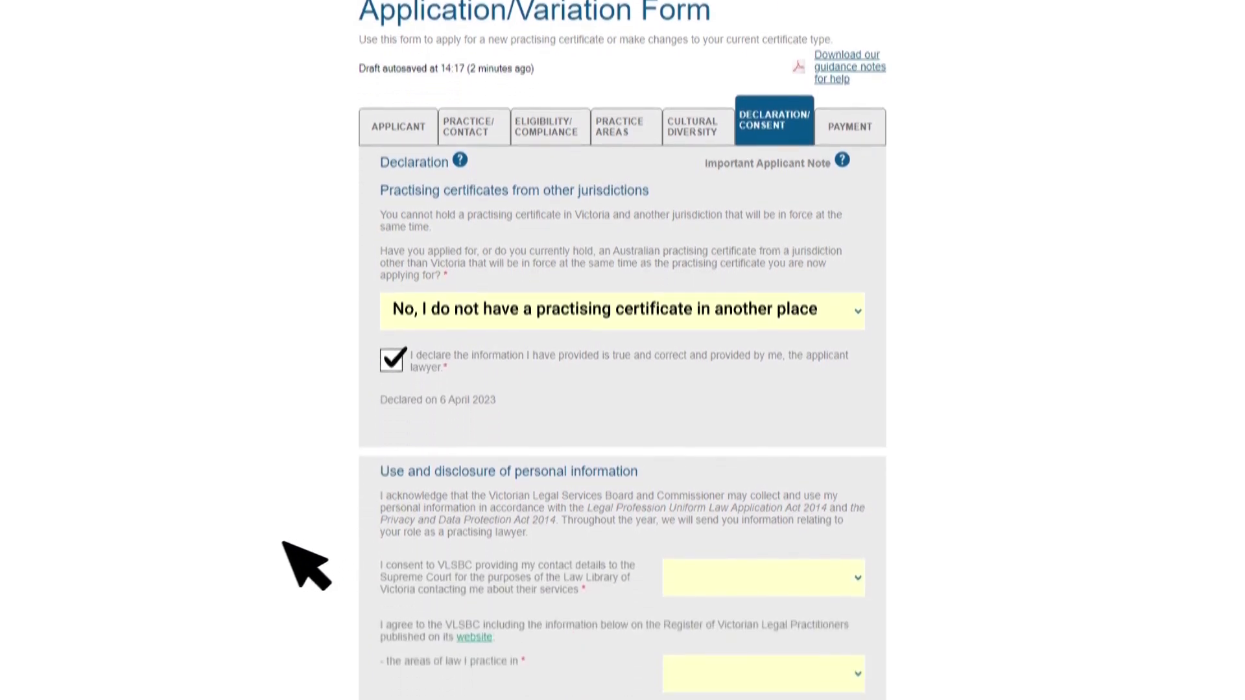
{"action": "scroll", "coordinate": [241, 552], "scroll_direction": "down", "scroll_amount": 3}
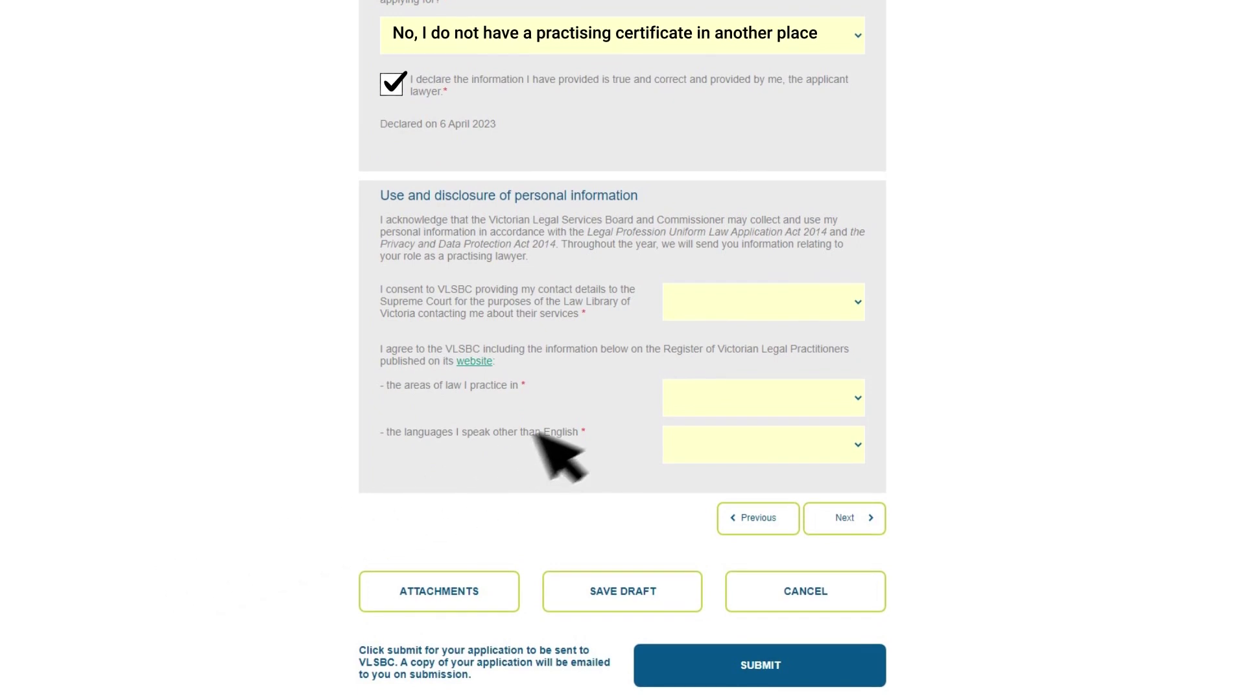
{"action": "left_click", "coordinate": [852, 317]}
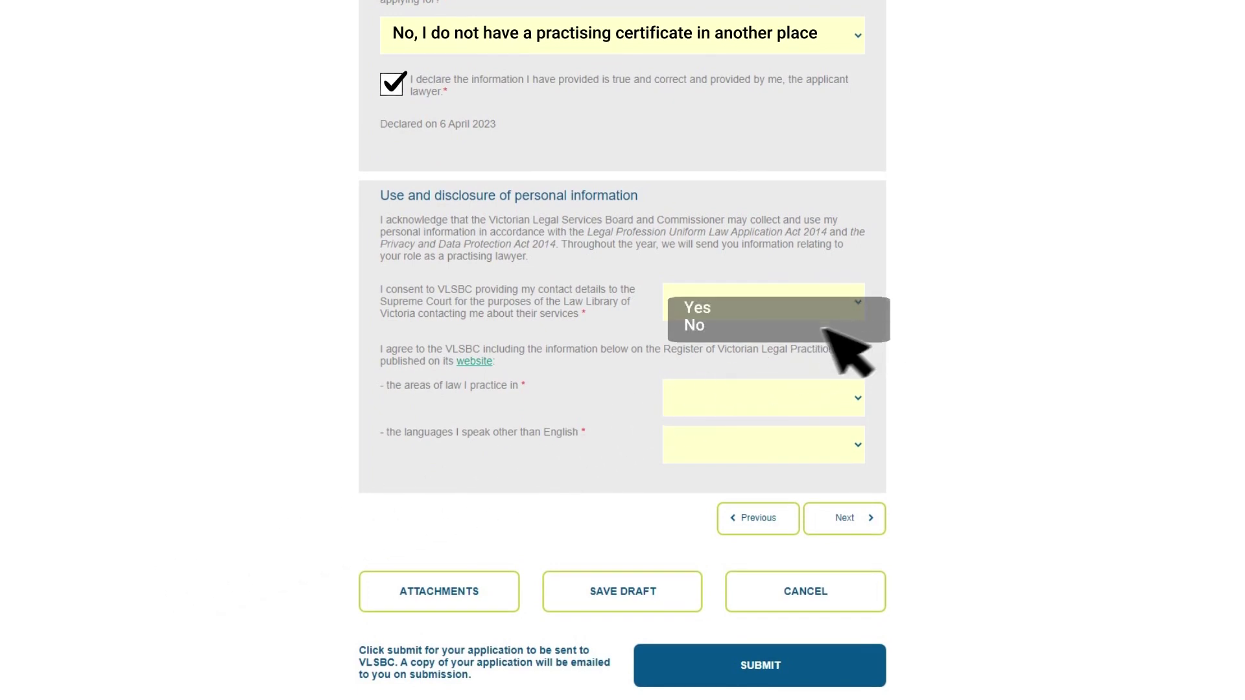
{"action": "left_click", "coordinate": [682, 334]}
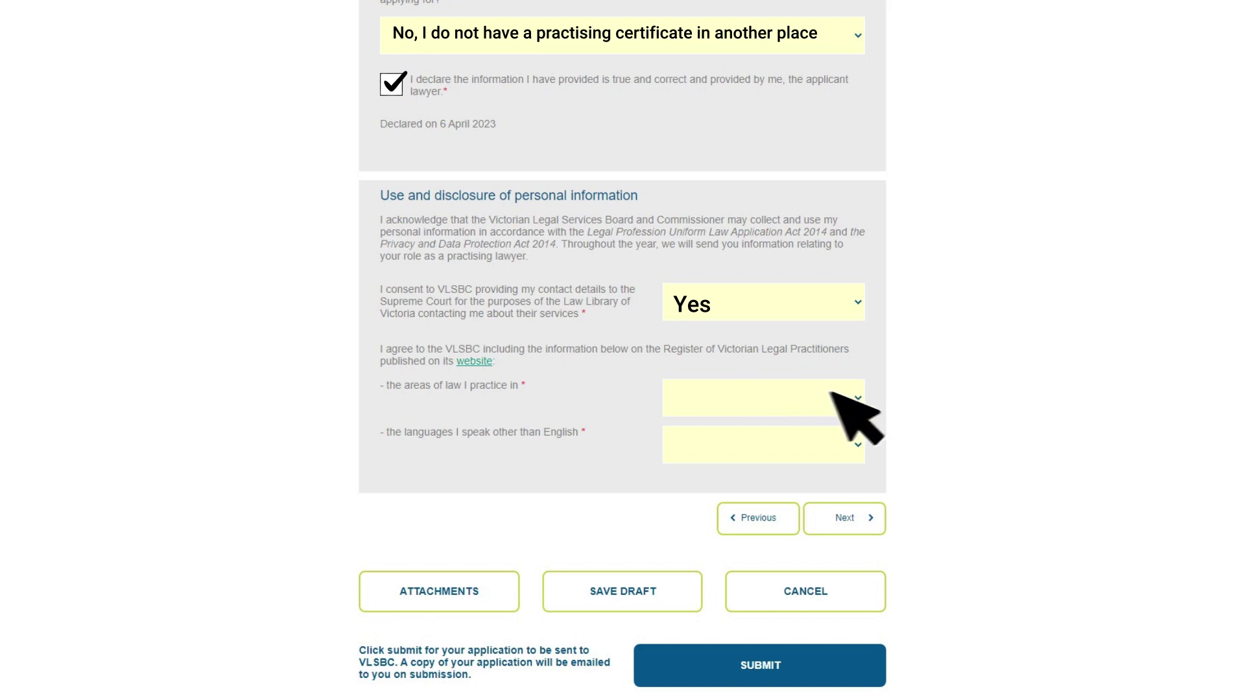
{"action": "left_click", "coordinate": [833, 397]}
{"action": "left_click", "coordinate": [699, 398]}
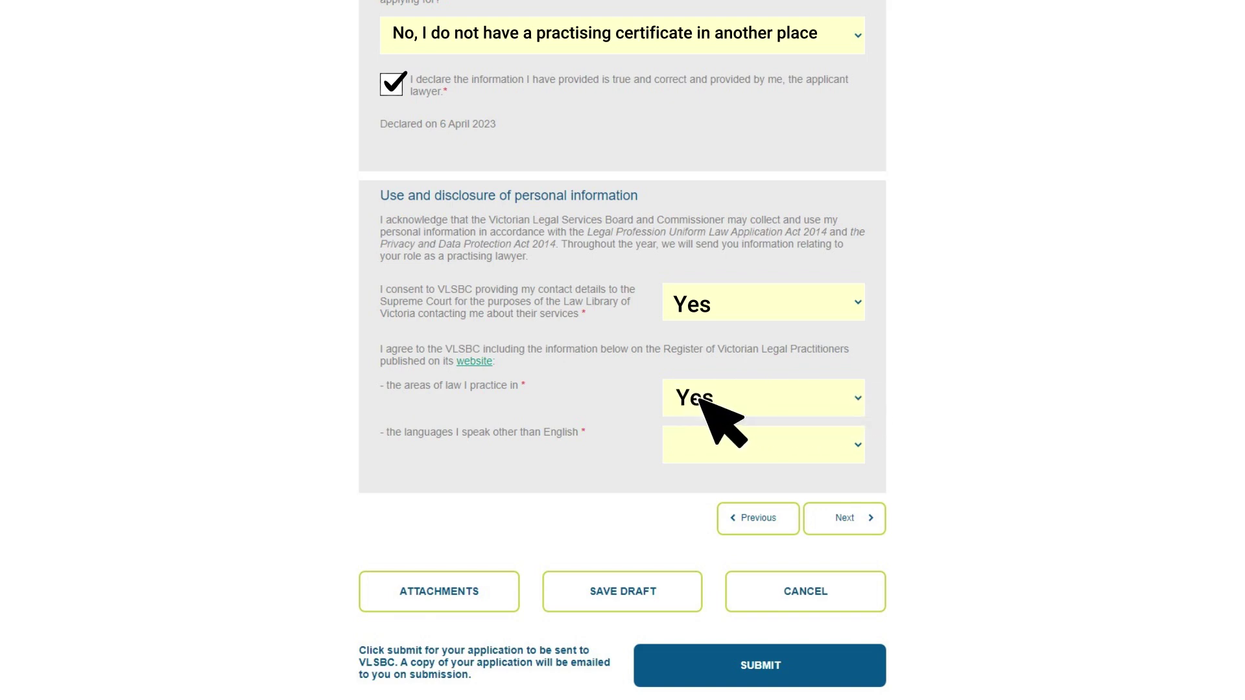
{"action": "left_click", "coordinate": [832, 445]}
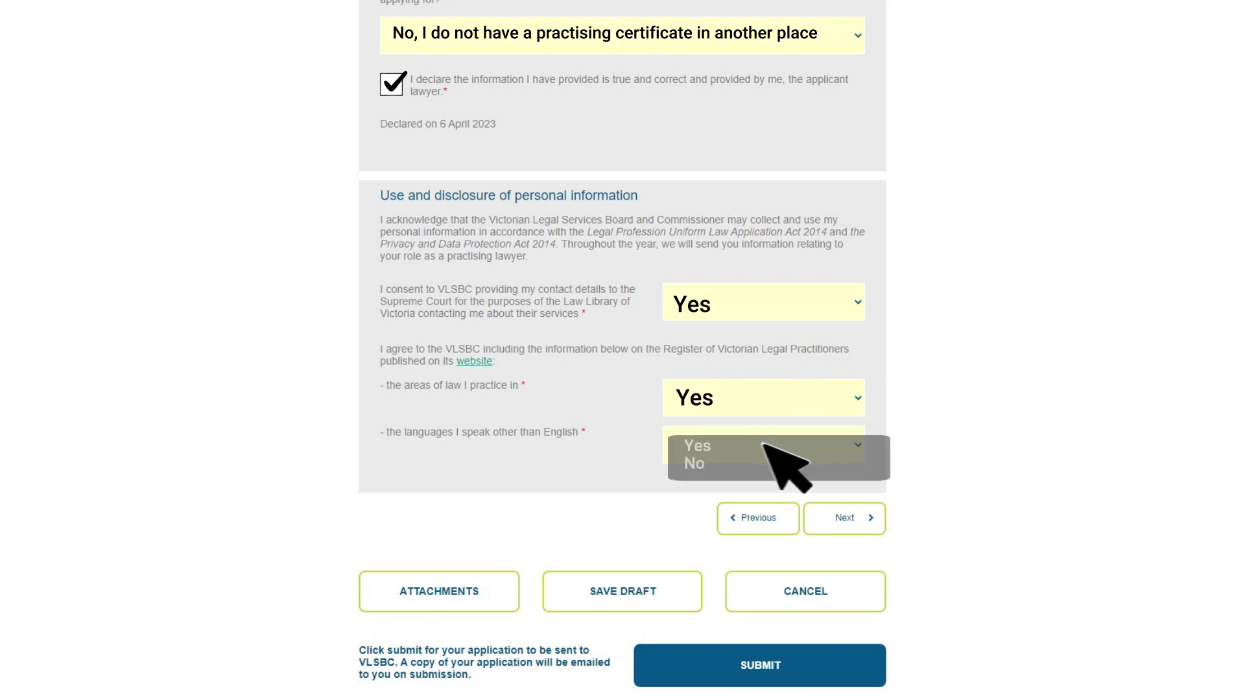
{"action": "left_click", "coordinate": [707, 446]}
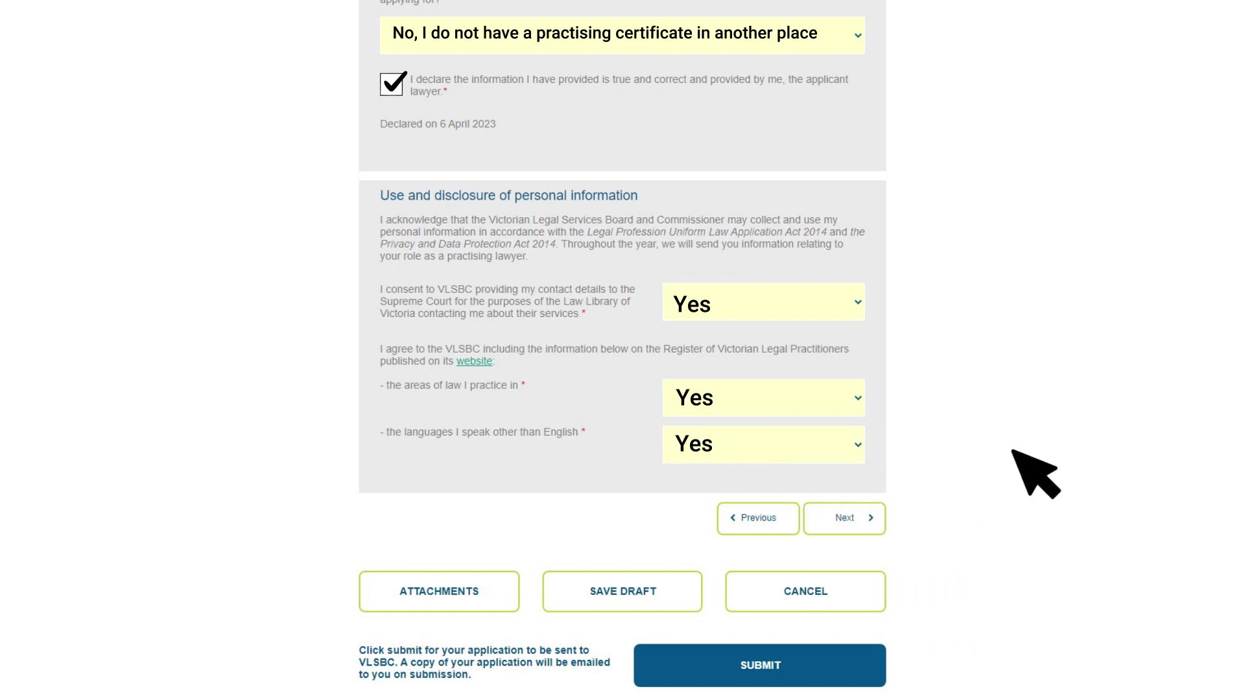
{"action": "left_click", "coordinate": [859, 518]}
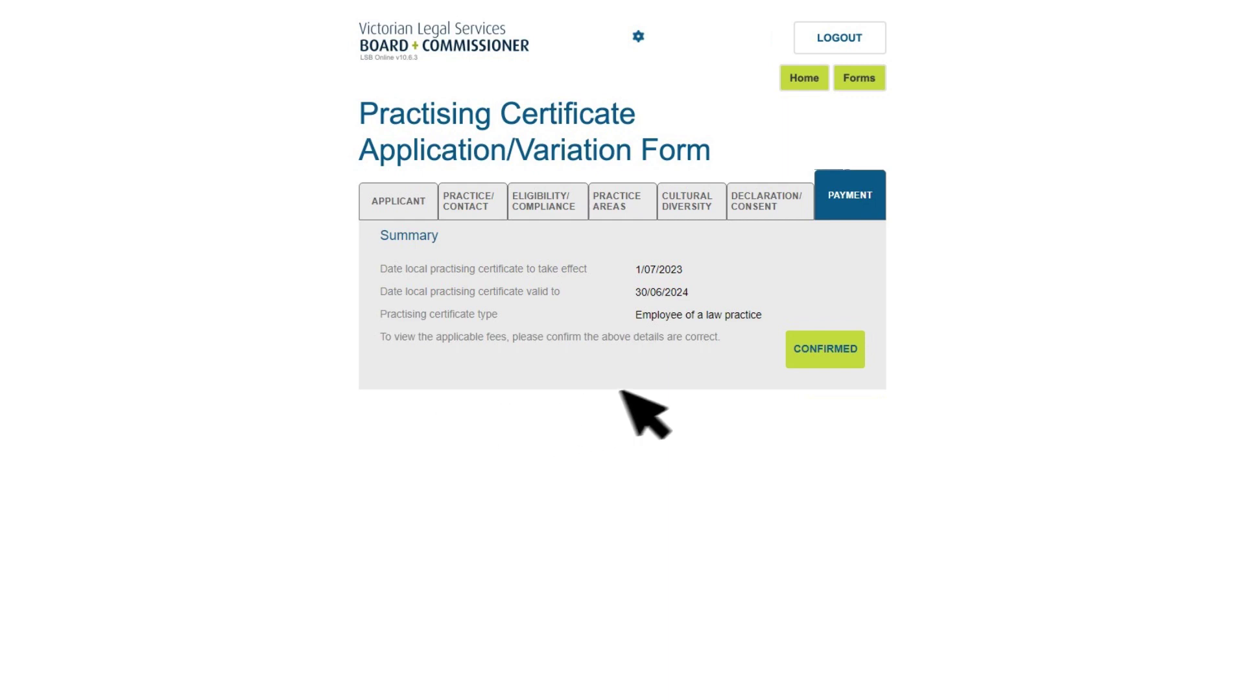
Step: Confirm the certificate summary details to reveal the $565.00 fees
{"action": "left_click", "coordinate": [862, 360]}
{"action": "scroll", "coordinate": [869, 363], "scroll_direction": "down", "scroll_amount": 3}
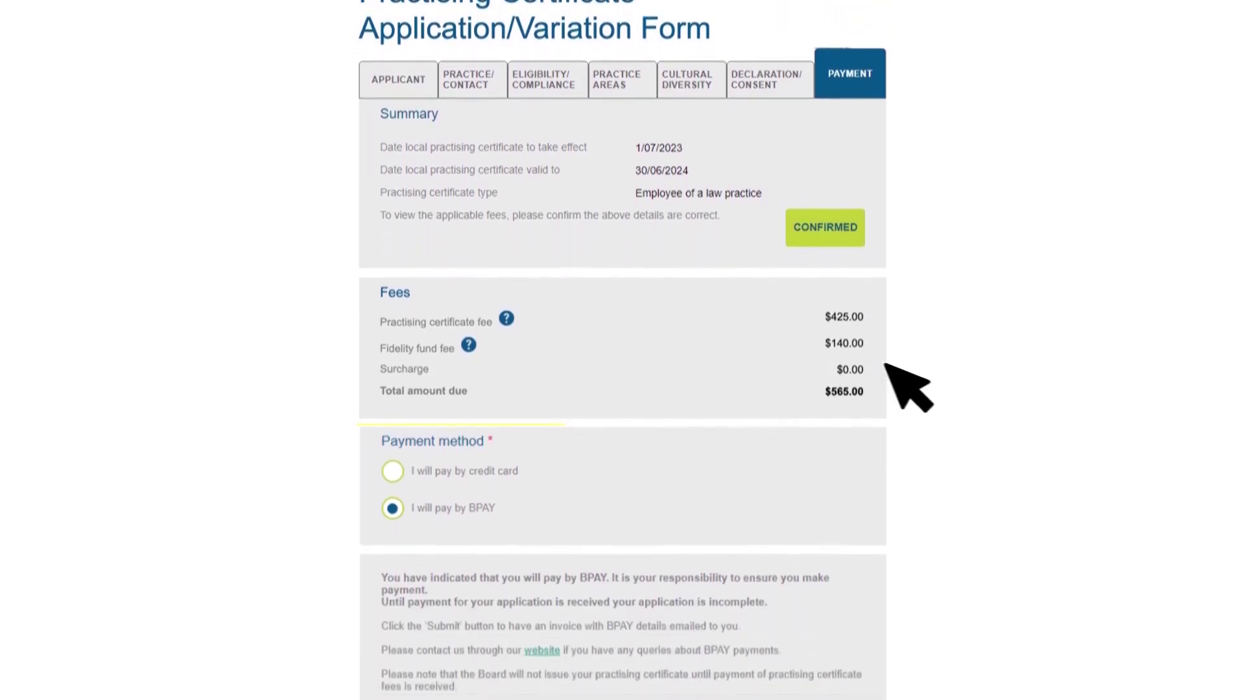
{"action": "scroll", "coordinate": [887, 366], "scroll_direction": "down", "scroll_amount": 3}
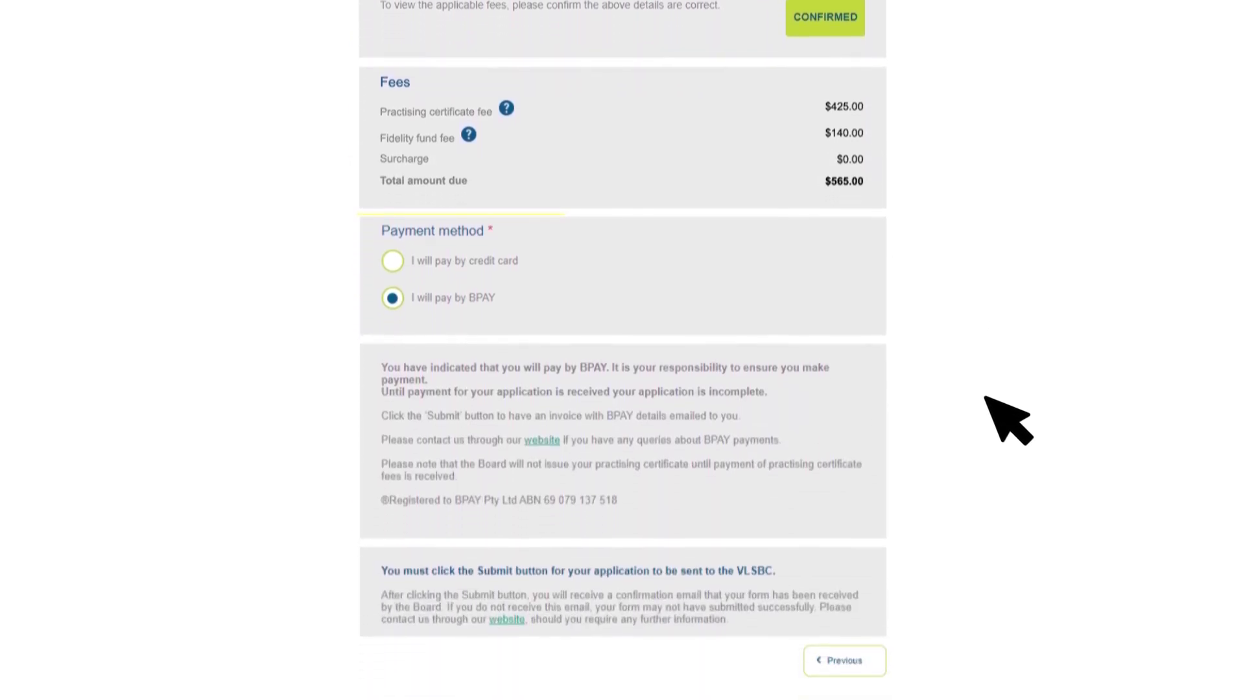
{"action": "scroll", "coordinate": [985, 397], "scroll_direction": "down", "scroll_amount": 2}
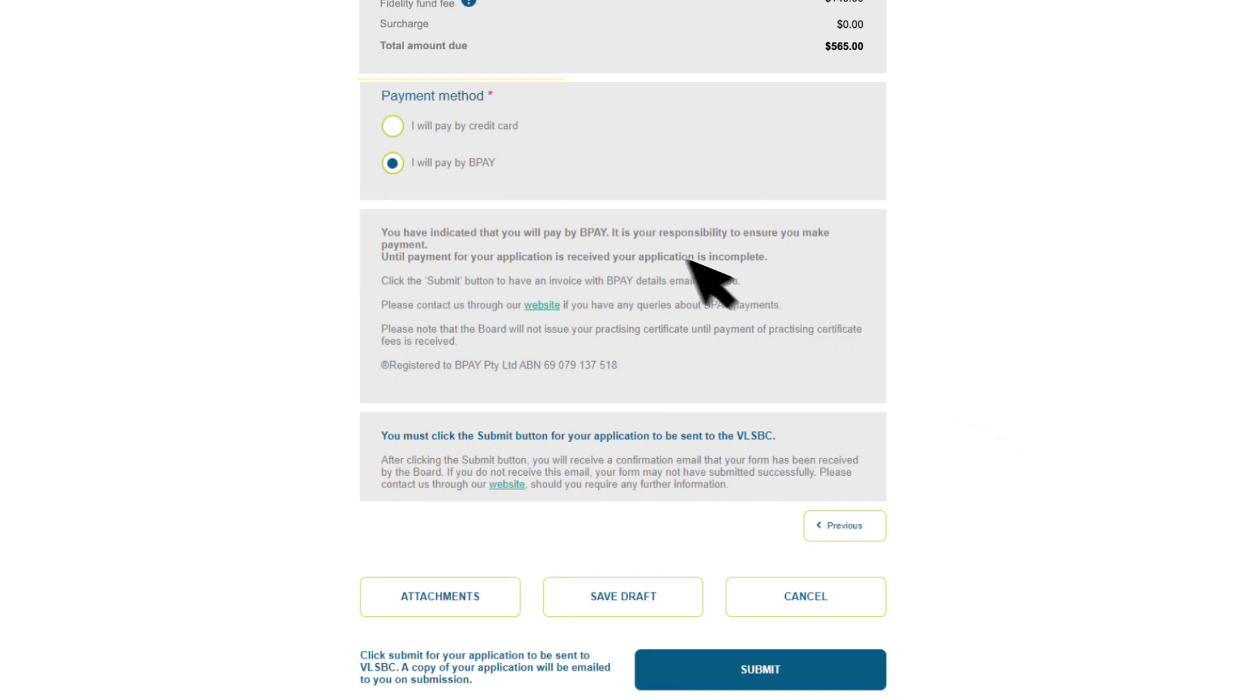
Step: Choose 'I will pay by BPAY' as the payment method and submit the application
{"action": "left_click", "coordinate": [391, 127]}
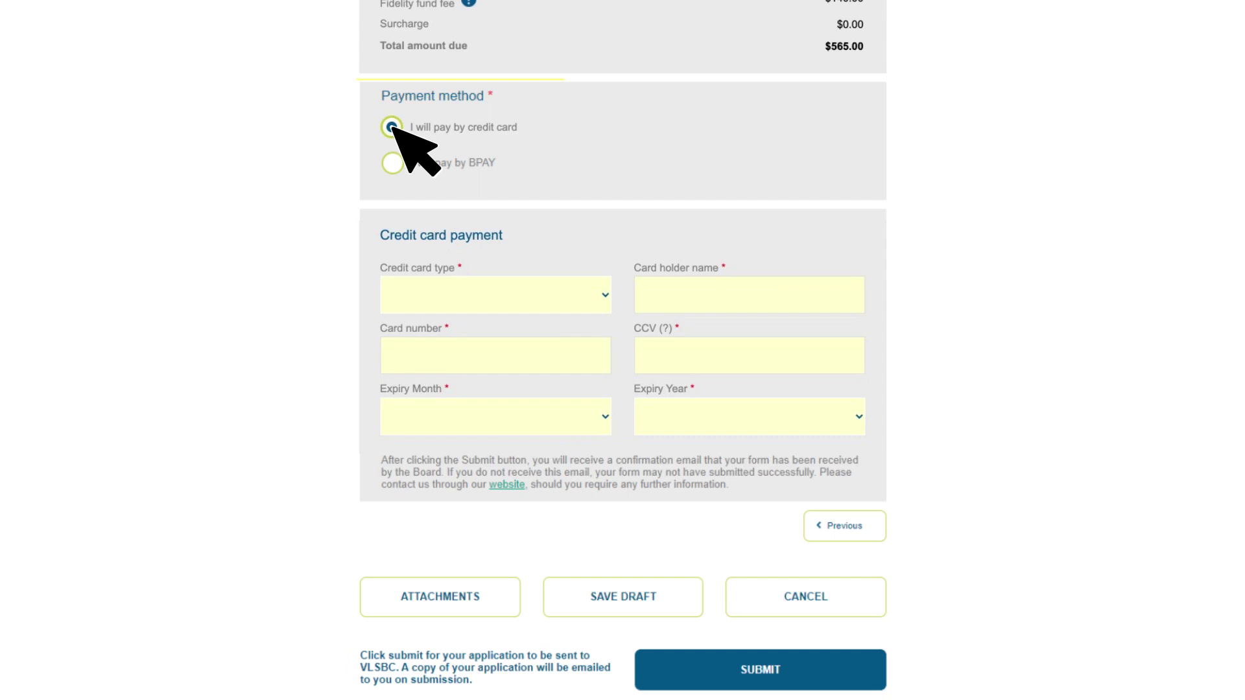
{"action": "left_click", "coordinate": [391, 164]}
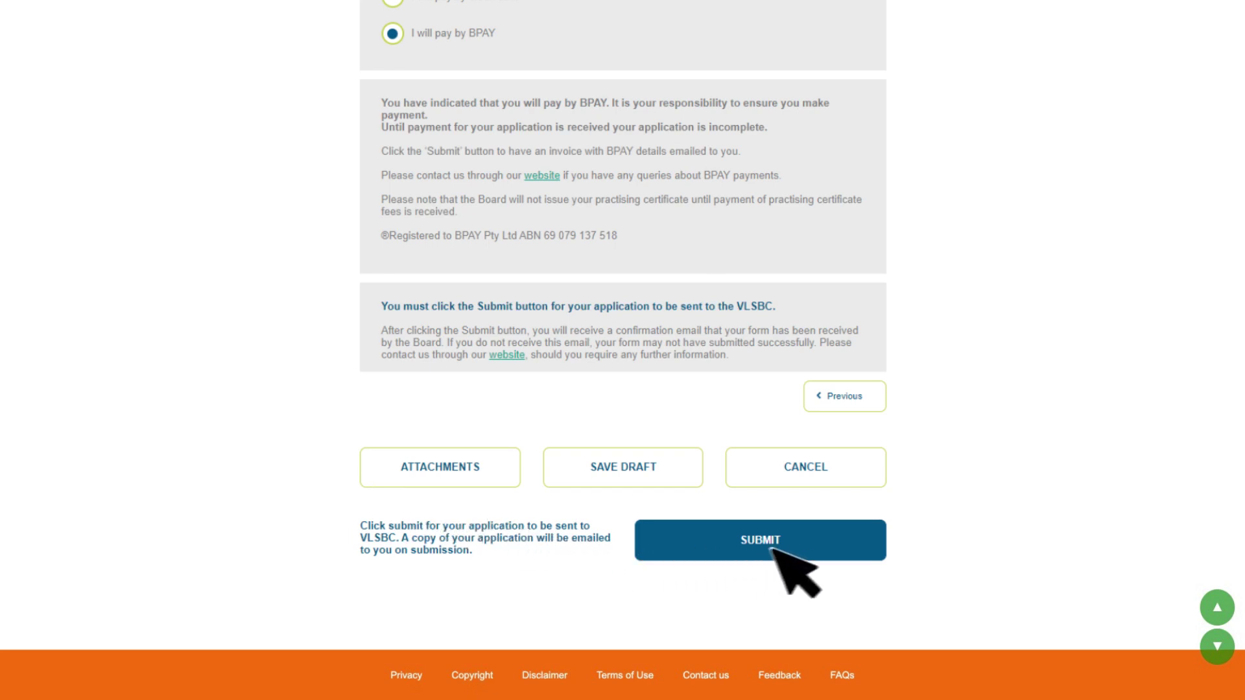
{"action": "left_click", "coordinate": [828, 548]}
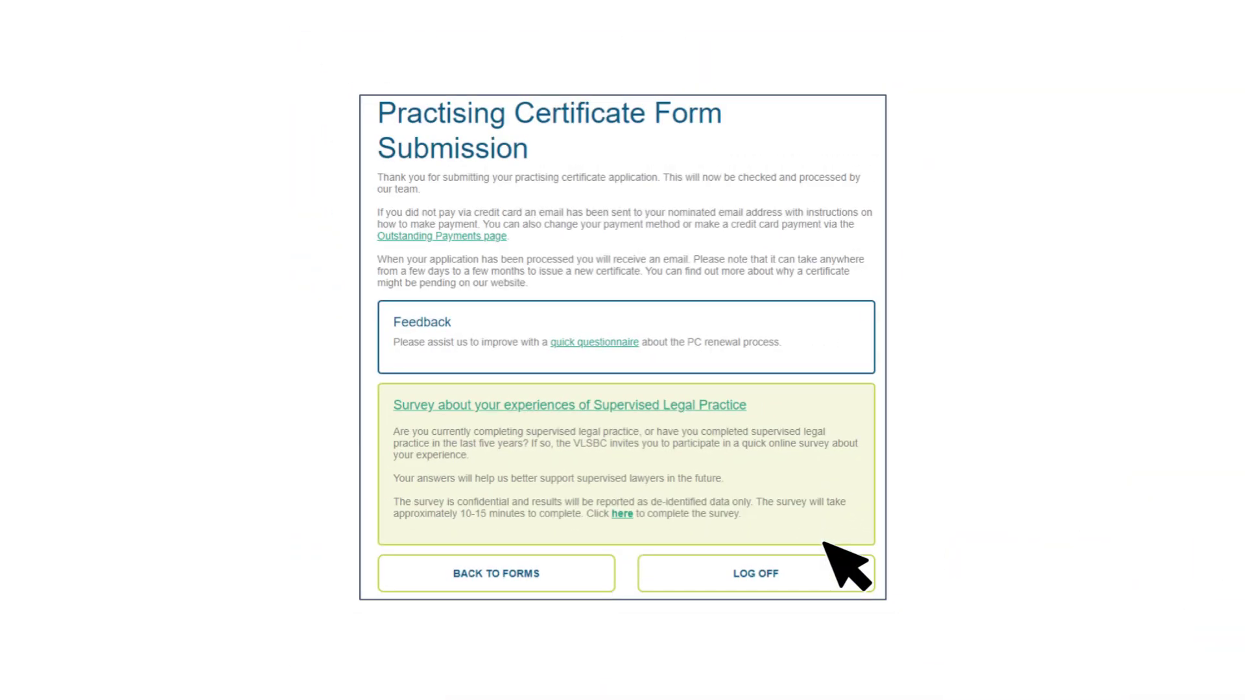